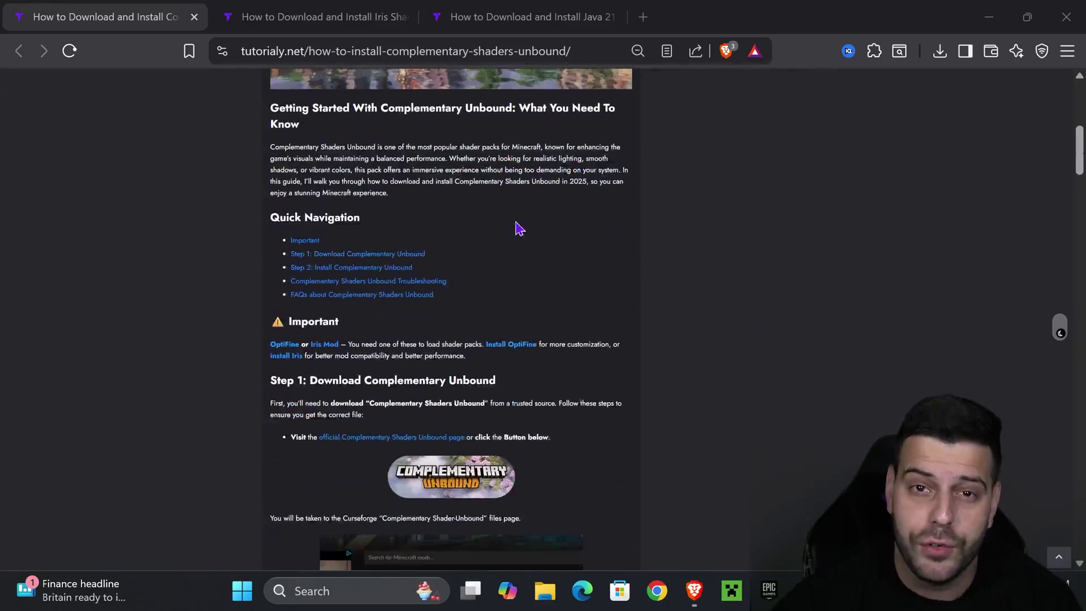
Step: Go to the download section of the Complementary Unbound guide and open the shader's CurseForge files page
scroll(569, 223, down, 6)
scroll(574, 222, up, 8)
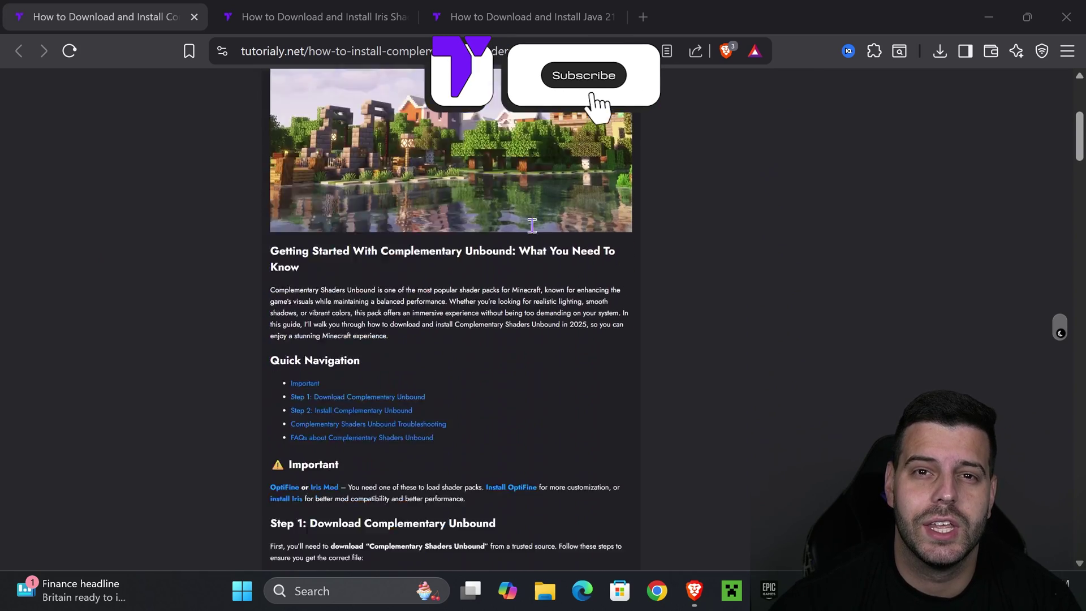
scroll(535, 227, down, 4)
scroll(538, 229, up, 9)
scroll(540, 213, down, 3)
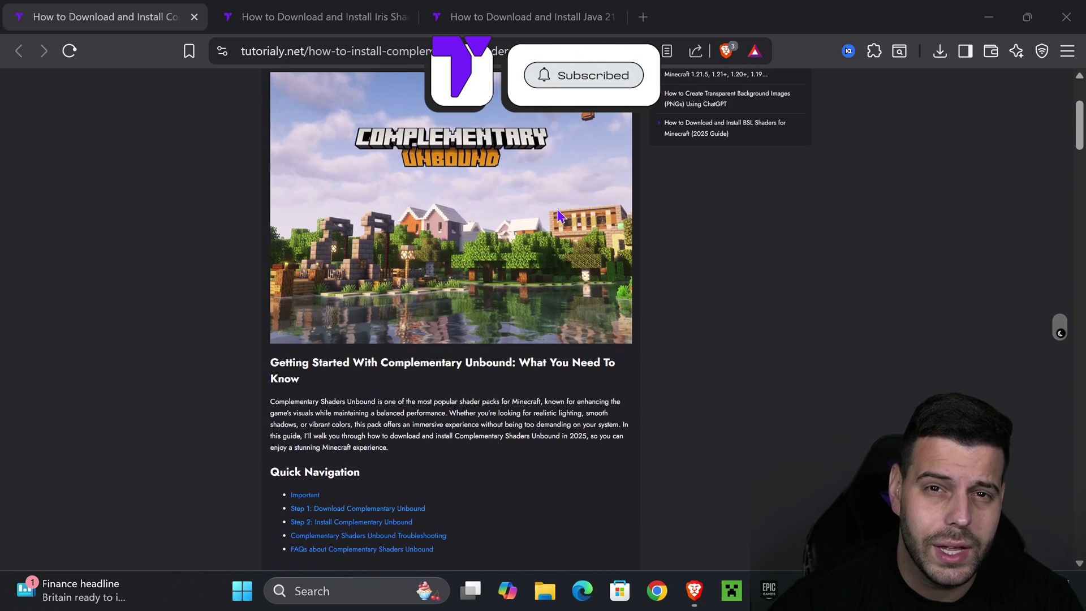
scroll(560, 218, down, 7)
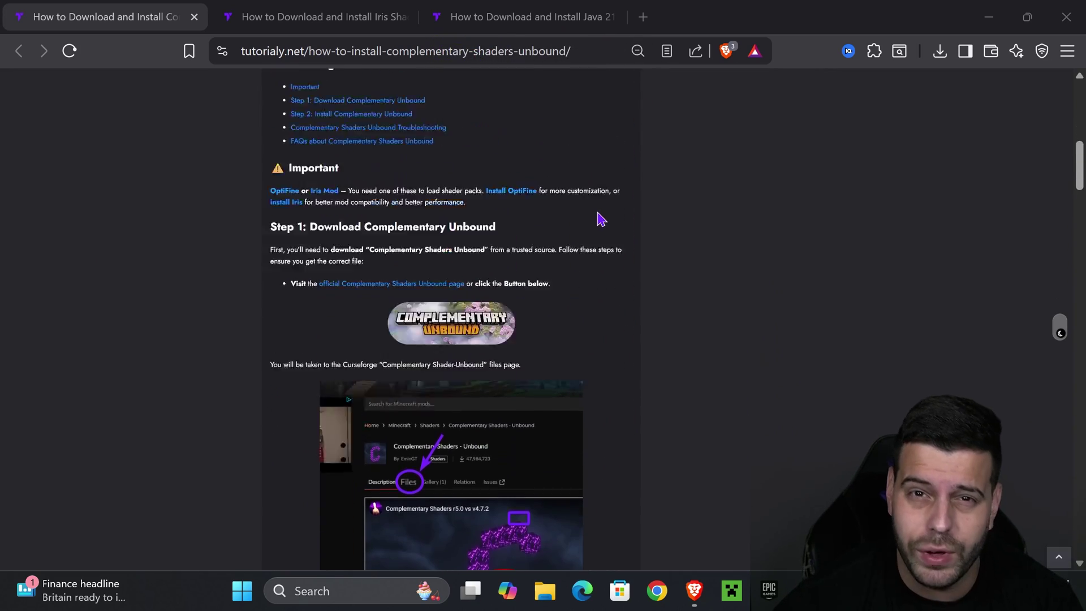
scroll(601, 219, up, 4)
scroll(364, 255, down, 1)
click(364, 255)
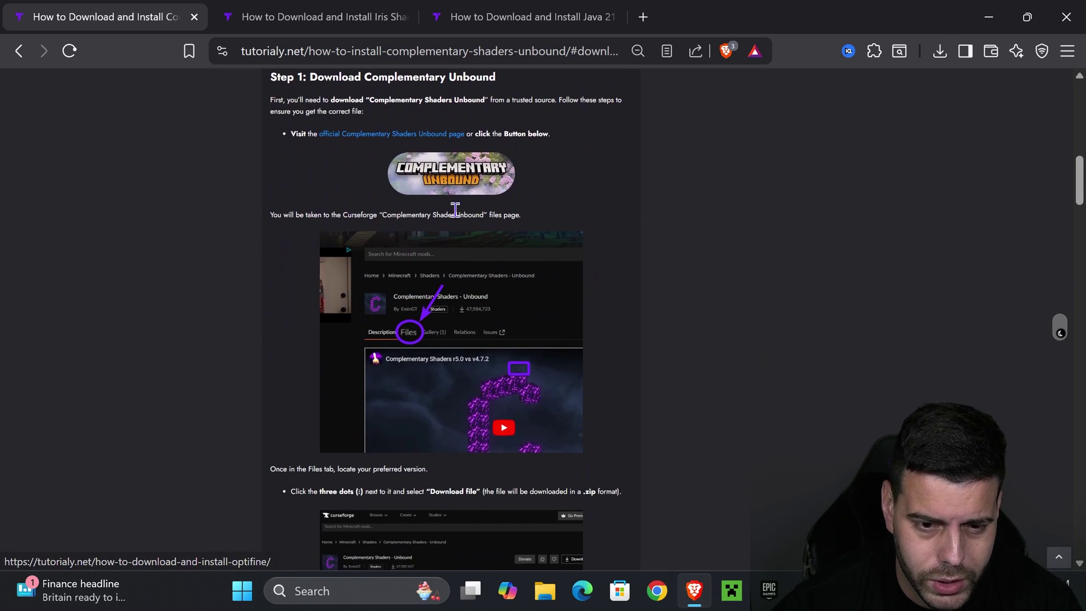
click(493, 178)
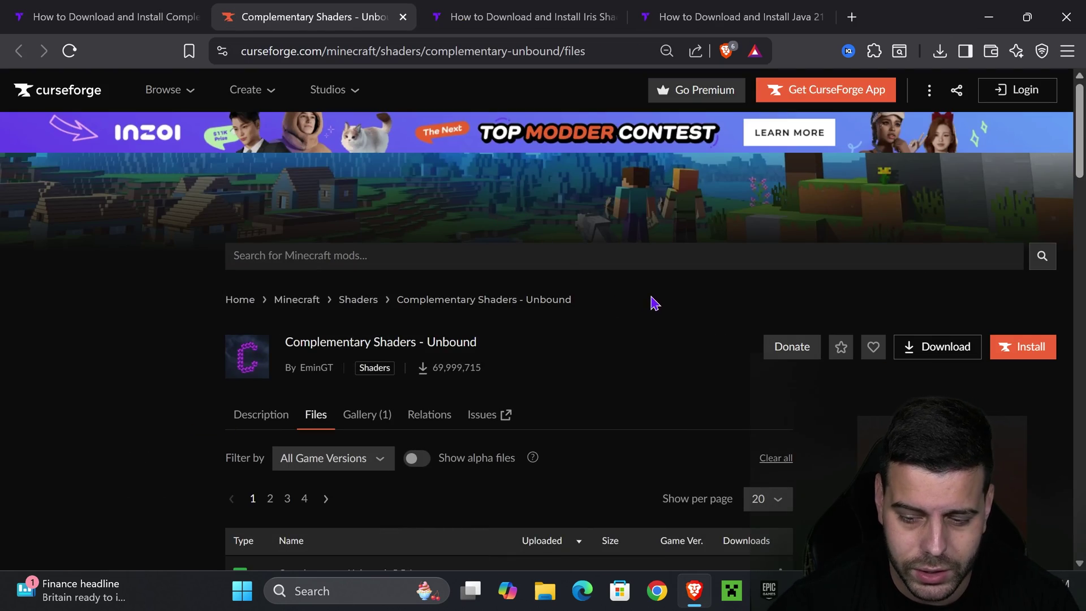
Step: Filter the Complementary Shaders - Unbound files by game version 1.21.7
scroll(638, 214, down, 6)
scroll(396, 208, up, 2)
click(350, 209)
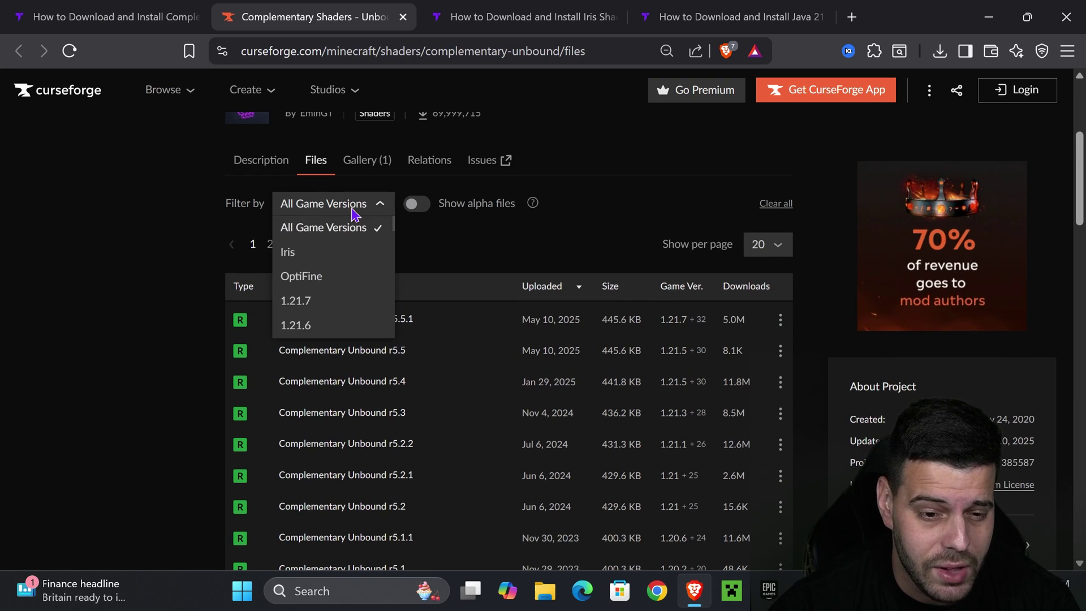
click(311, 303)
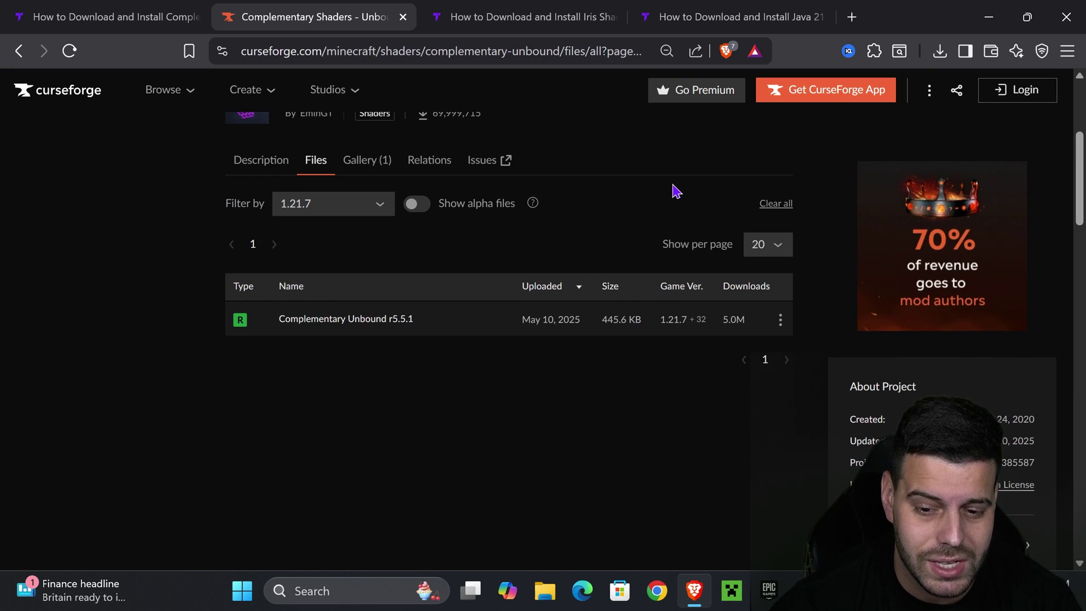
Step: Download Complementary Unbound r5.5.1 and save the zip file in the Downloads folder
click(781, 324)
click(742, 355)
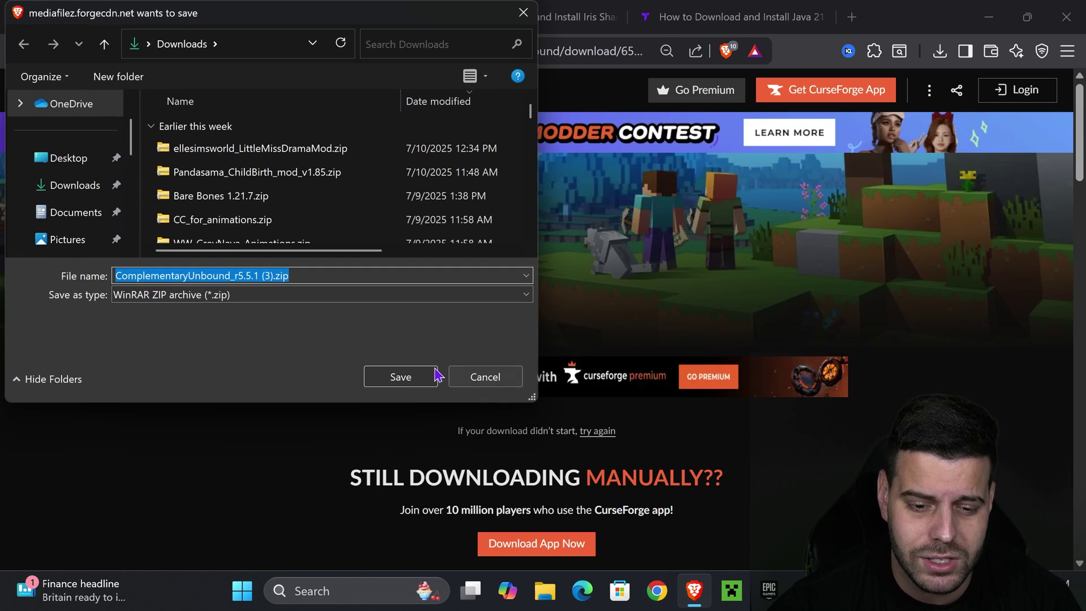
click(431, 376)
Step: Shrink the browser window out of the way and place the downloaded ComplementaryUnbound_r5.5.1 zip on the desktop
drag(917, 22, 638, 467)
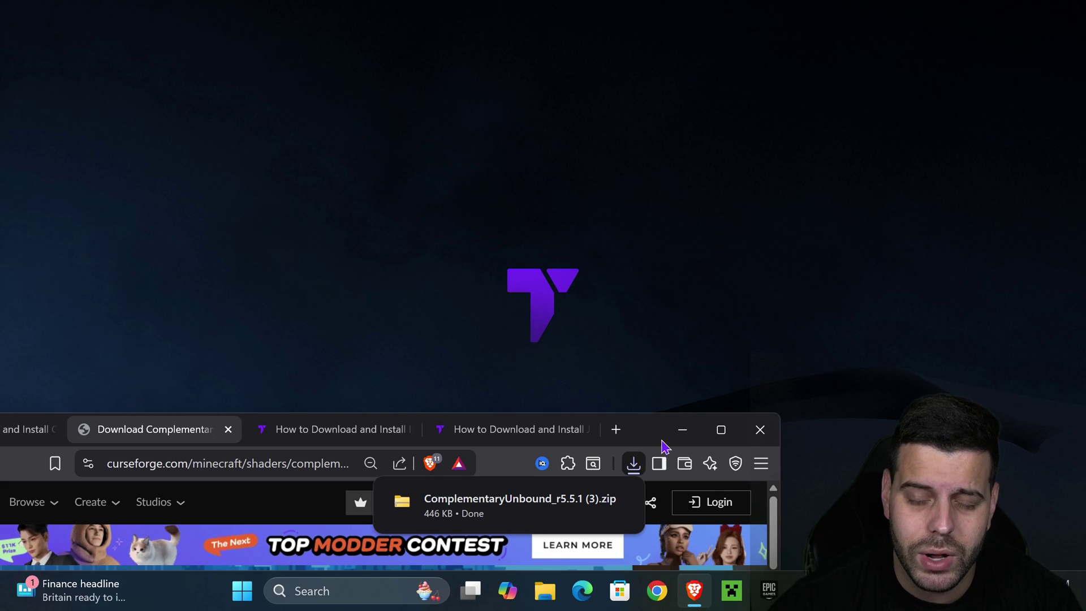
drag(526, 499, 609, 146)
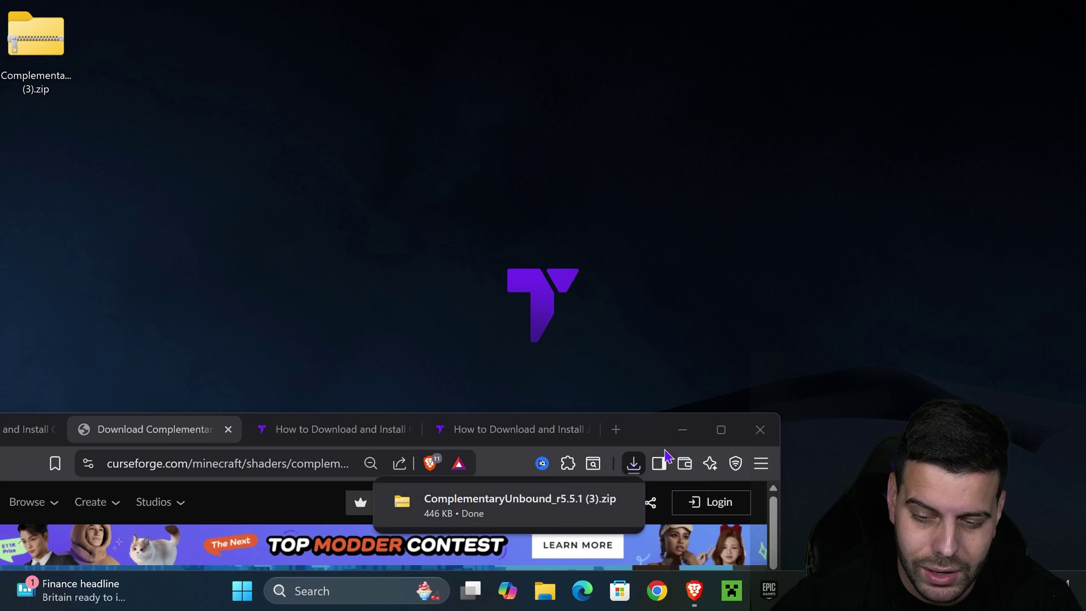
drag(36, 35, 324, 153)
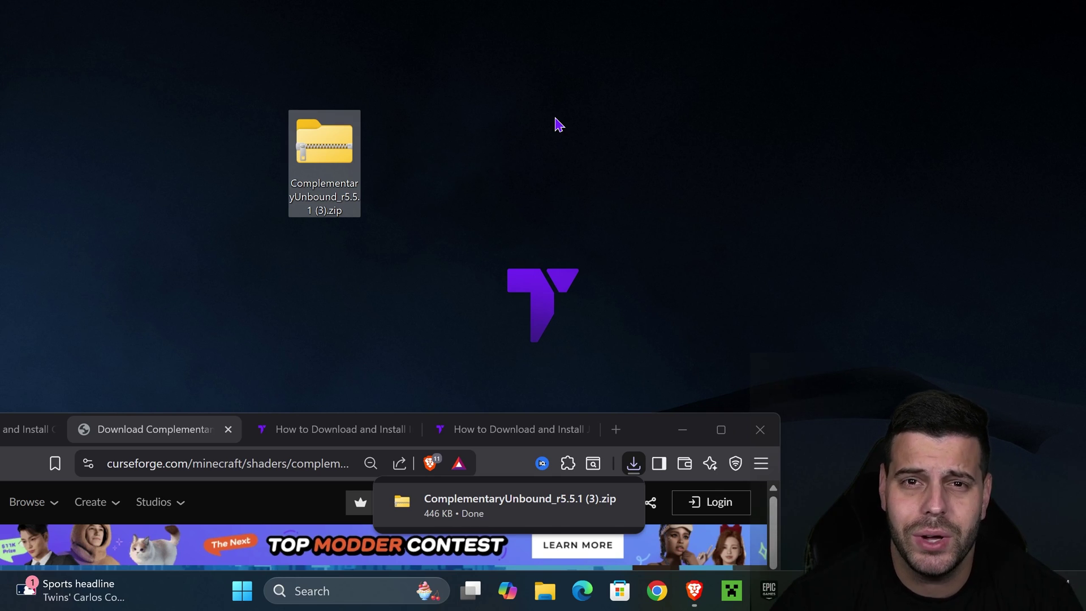
Step: Switch to the Iris Shaders guide, go to its download section and open the official Iris download page
click(722, 429)
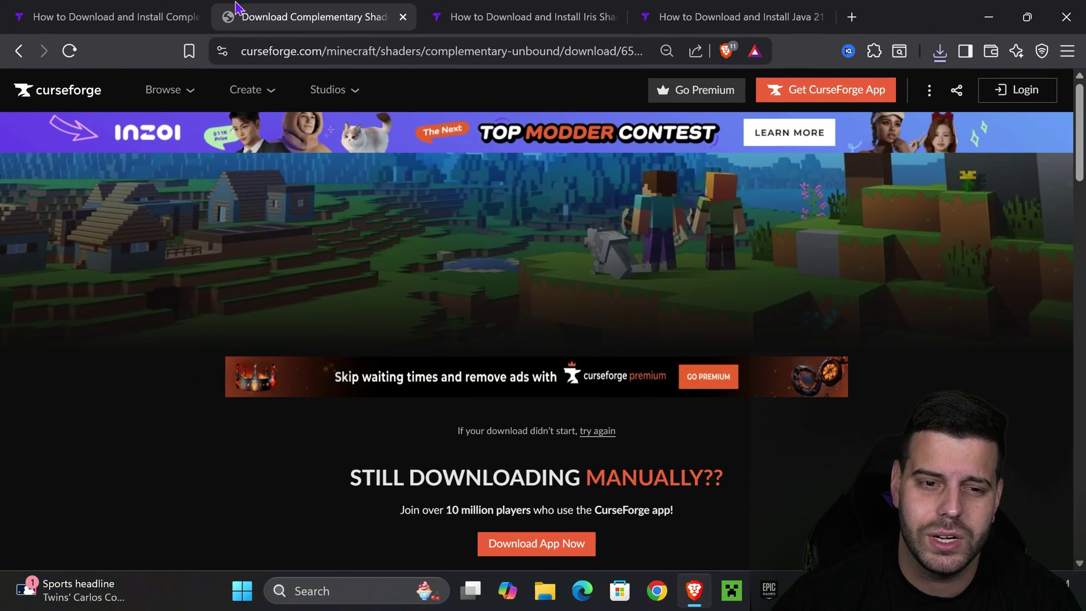
click(509, 17)
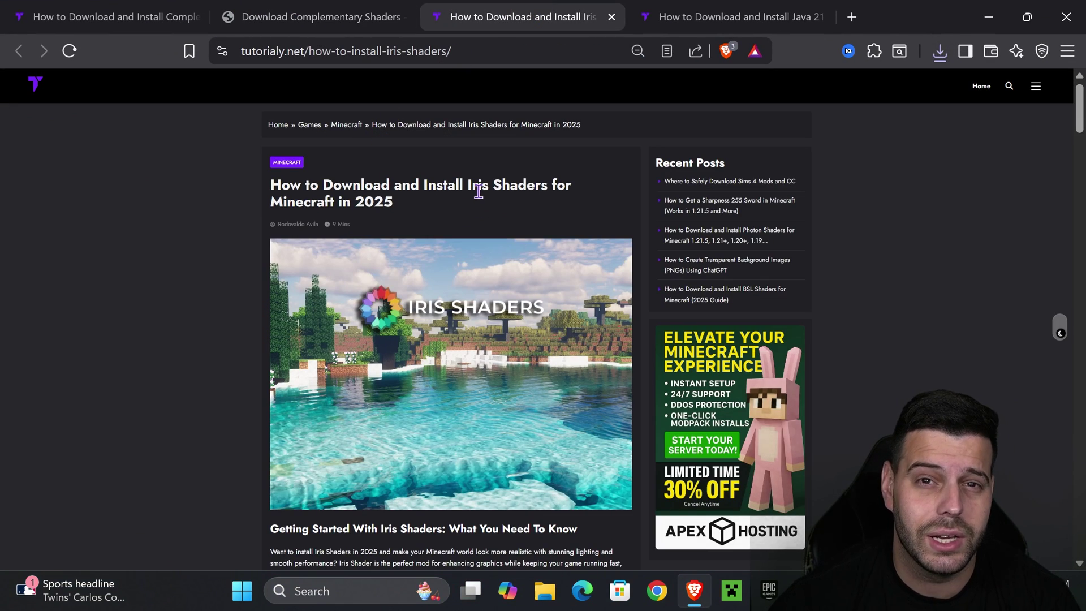
scroll(508, 205, down, 20)
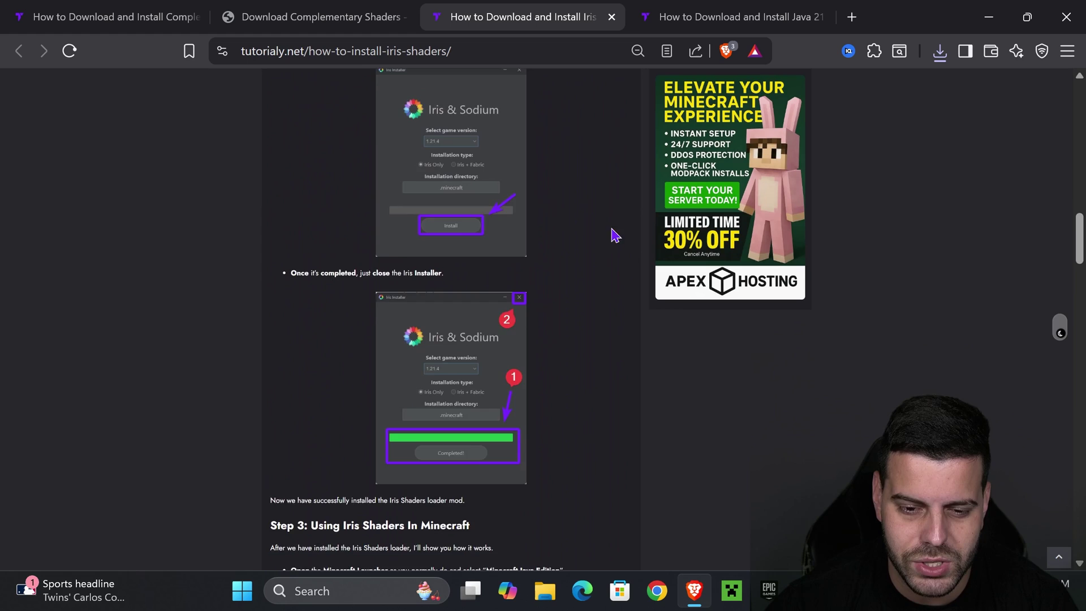
scroll(614, 235, up, 15)
scroll(614, 261, up, 2)
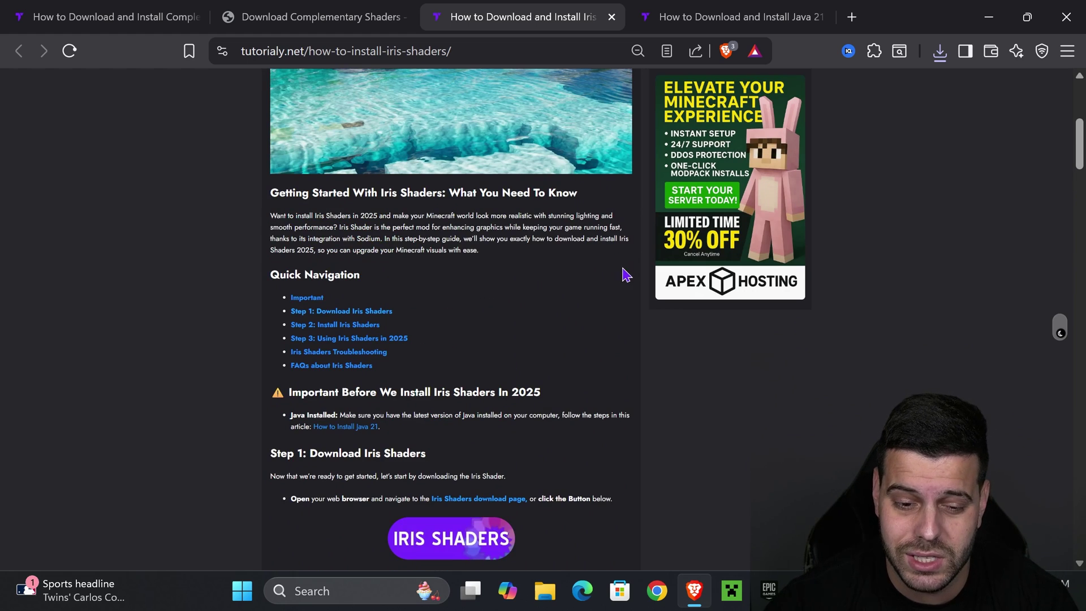
click(384, 312)
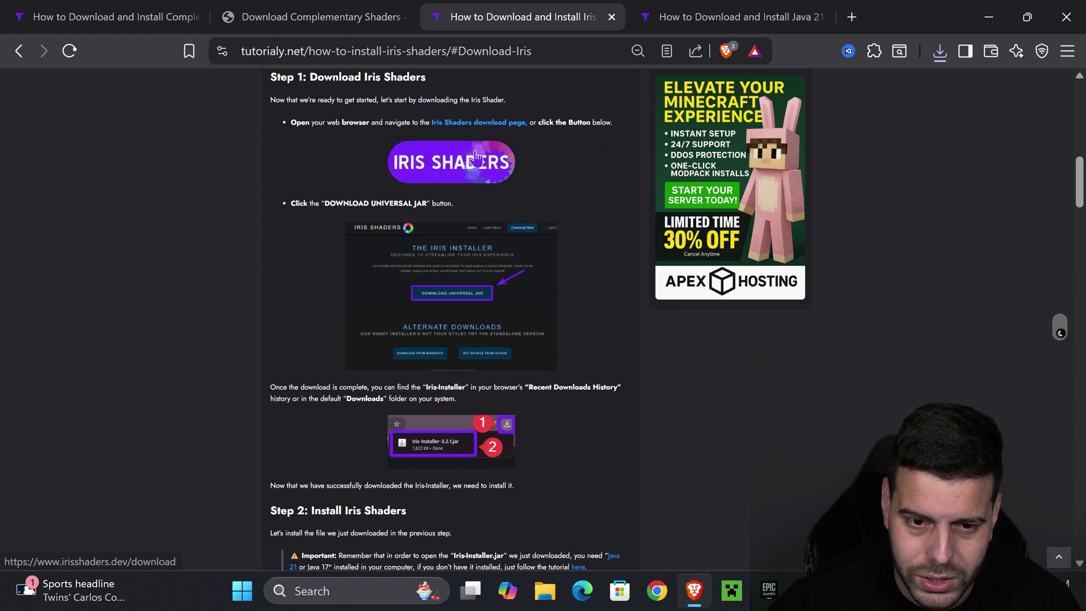
click(474, 176)
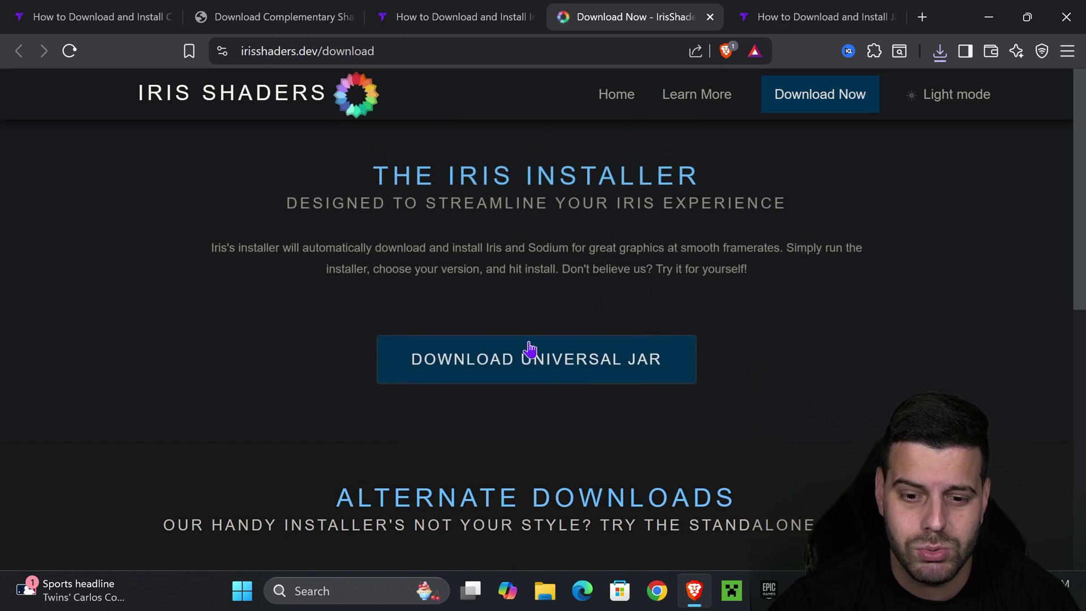
Step: Download the universal Iris installer JAR and place it on the desktop, with the browser minimized
click(584, 371)
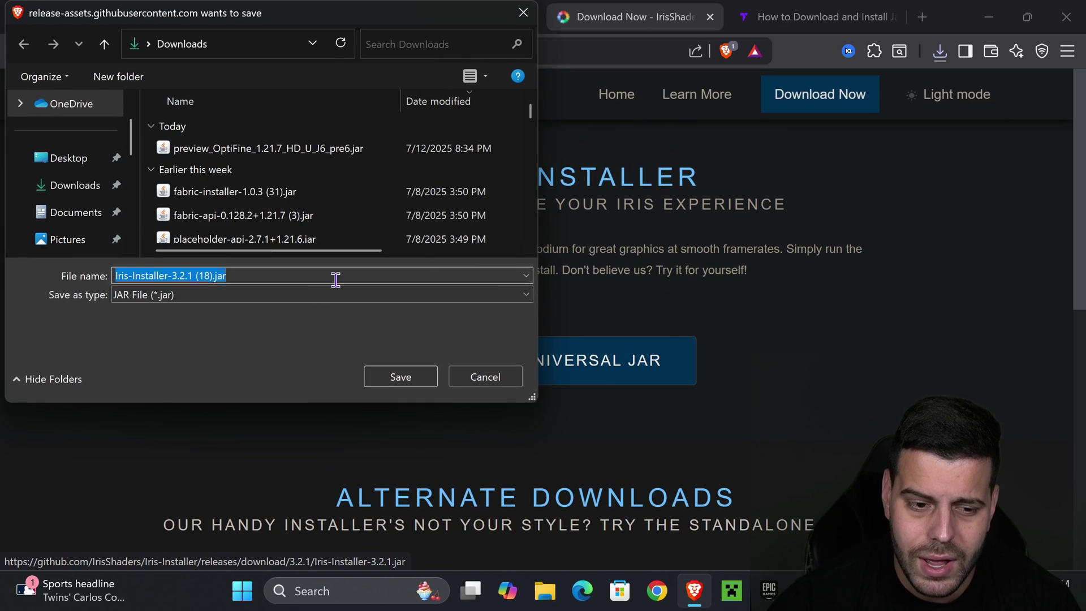
click(400, 377)
drag(954, 17, 727, 417)
click(724, 459)
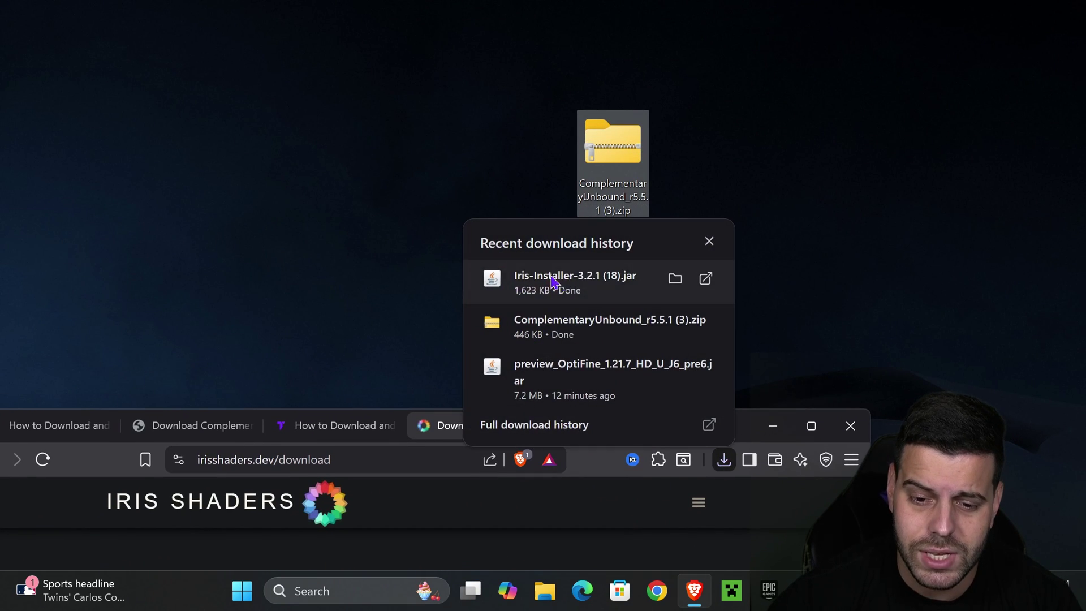
drag(553, 285, 754, 206)
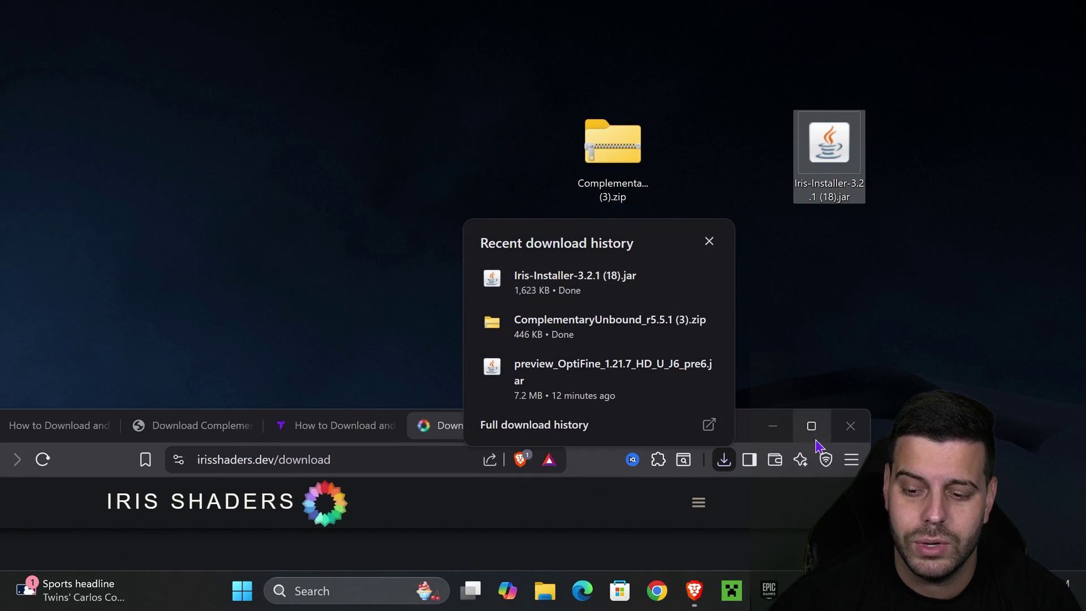
click(773, 426)
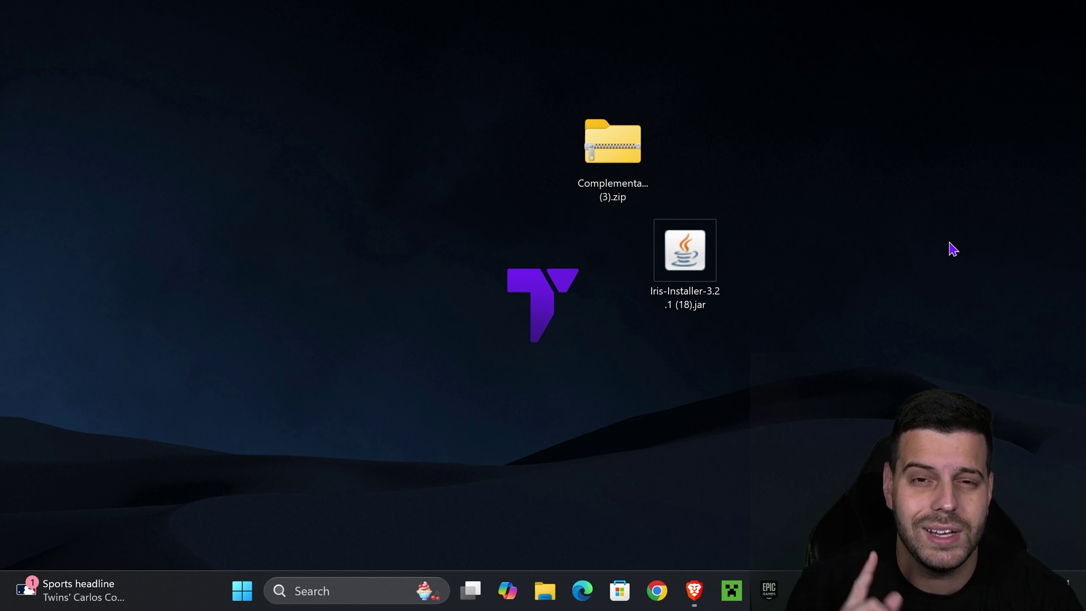
Step: Run the Iris installer from the desktop and install Iris for game version 1.21.7
double_click(696, 265)
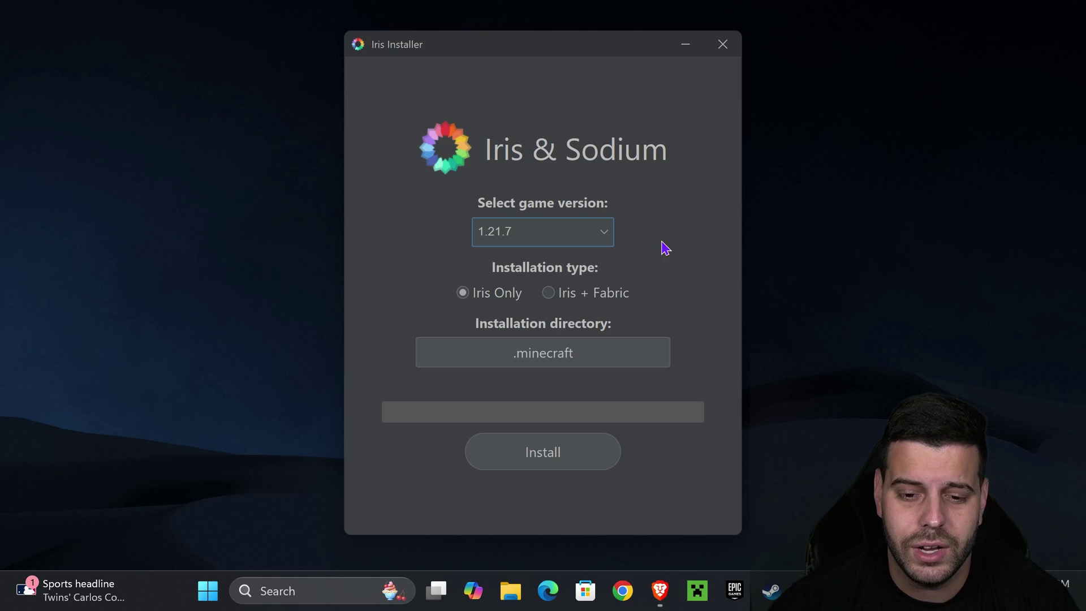
click(513, 232)
click(595, 231)
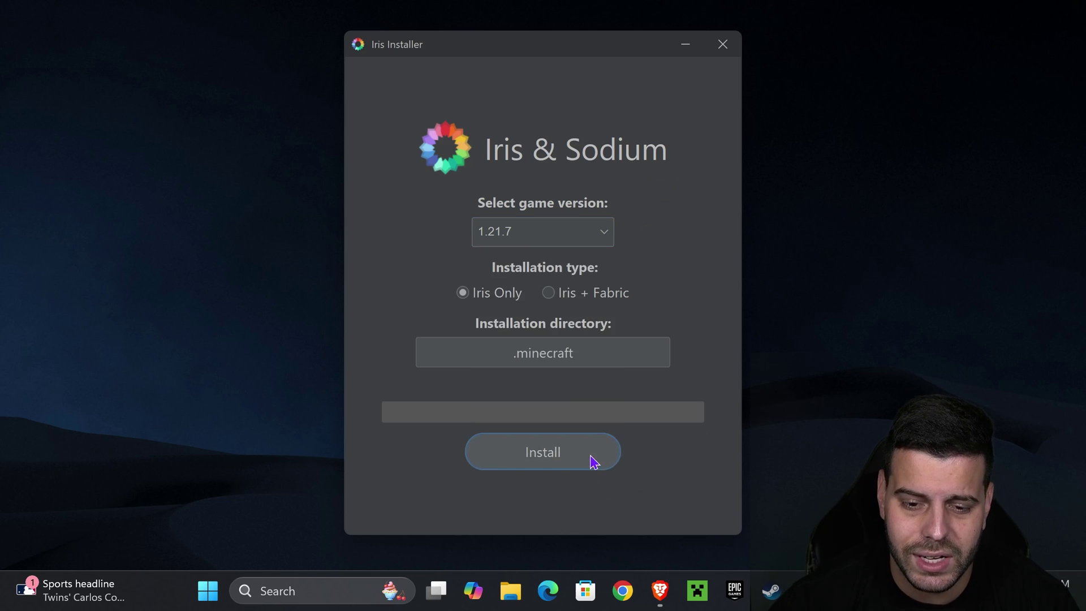
click(593, 462)
Step: Review the Java 21 (JDK 21) download and installation guide in the browser
key(alt+Tab)
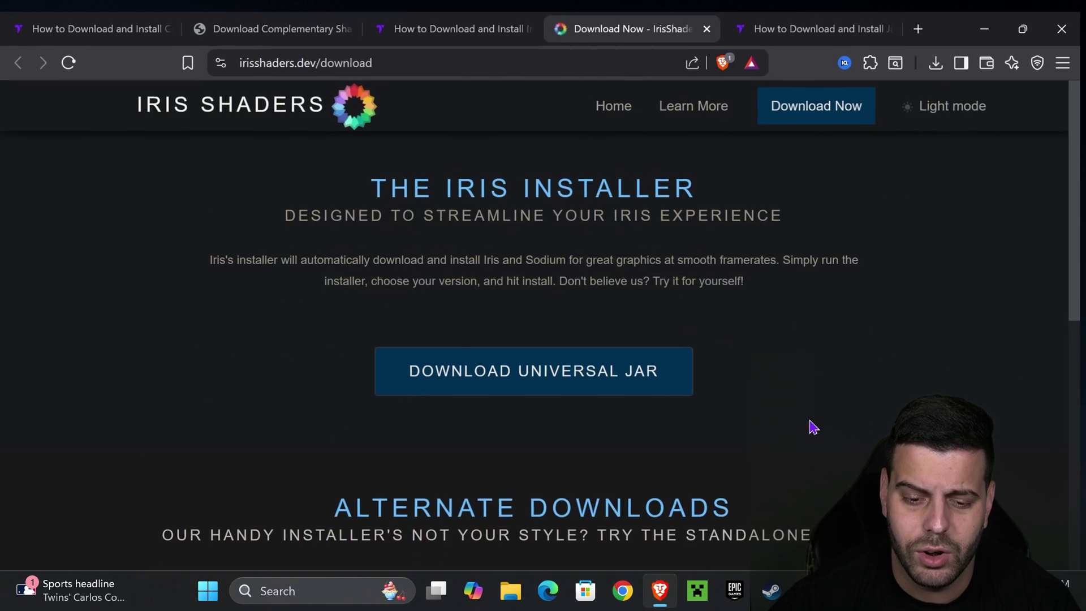
click(815, 28)
scroll(622, 296, down, 4)
scroll(684, 310, up, 4)
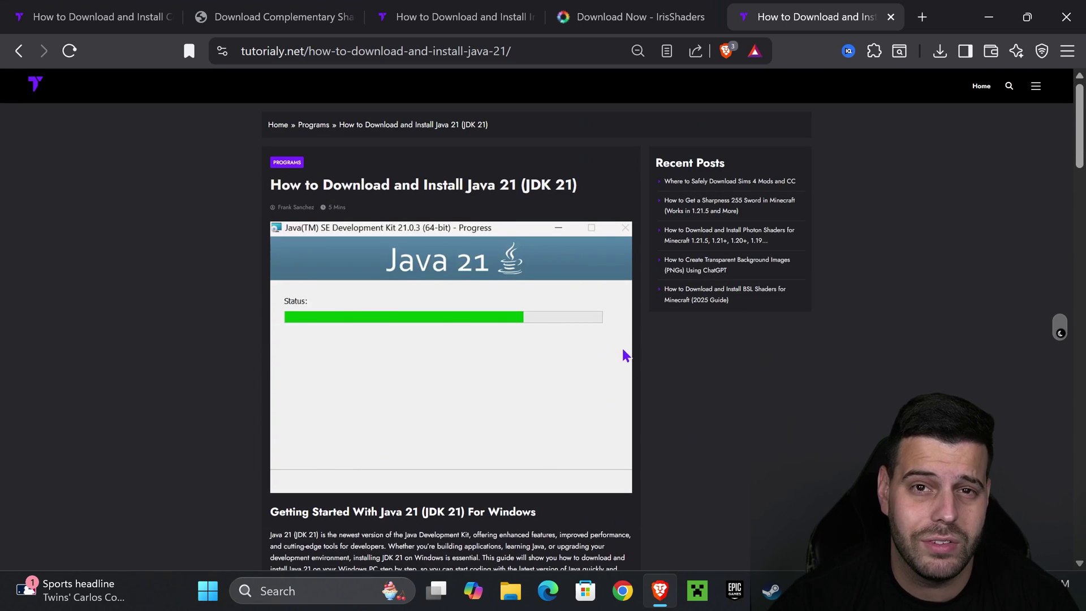
scroll(620, 369, down, 20)
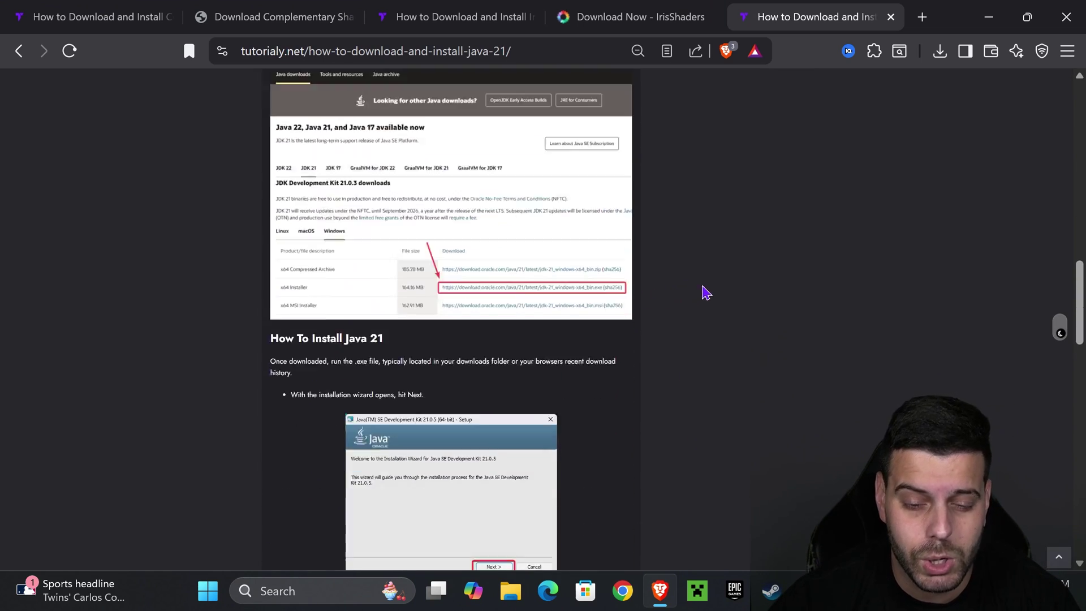
scroll(708, 263, down, 7)
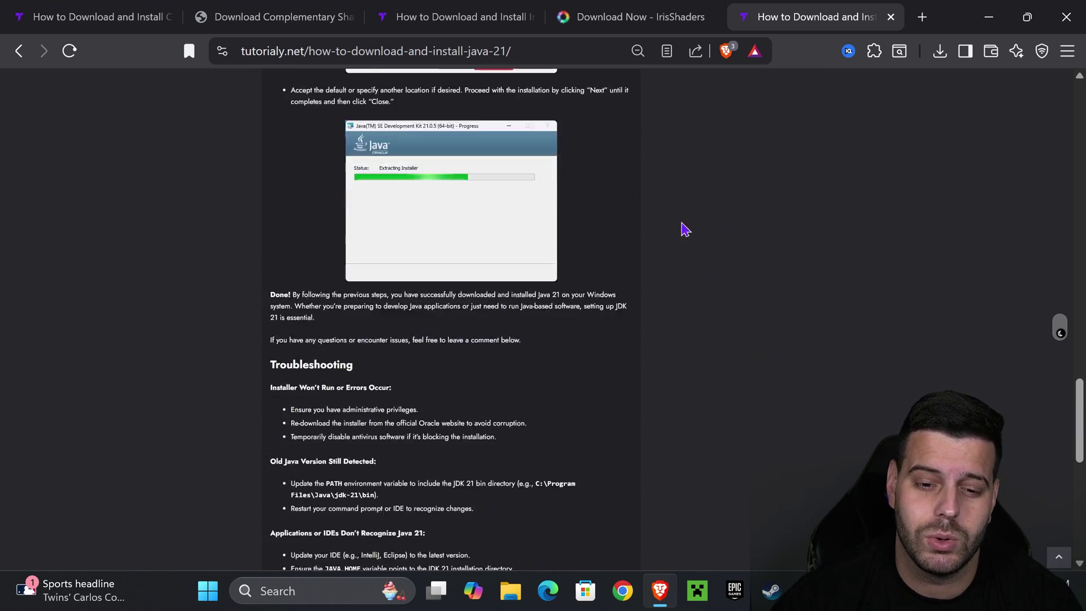
scroll(687, 230, up, 20)
scroll(572, 260, up, 6)
scroll(655, 223, down, 9)
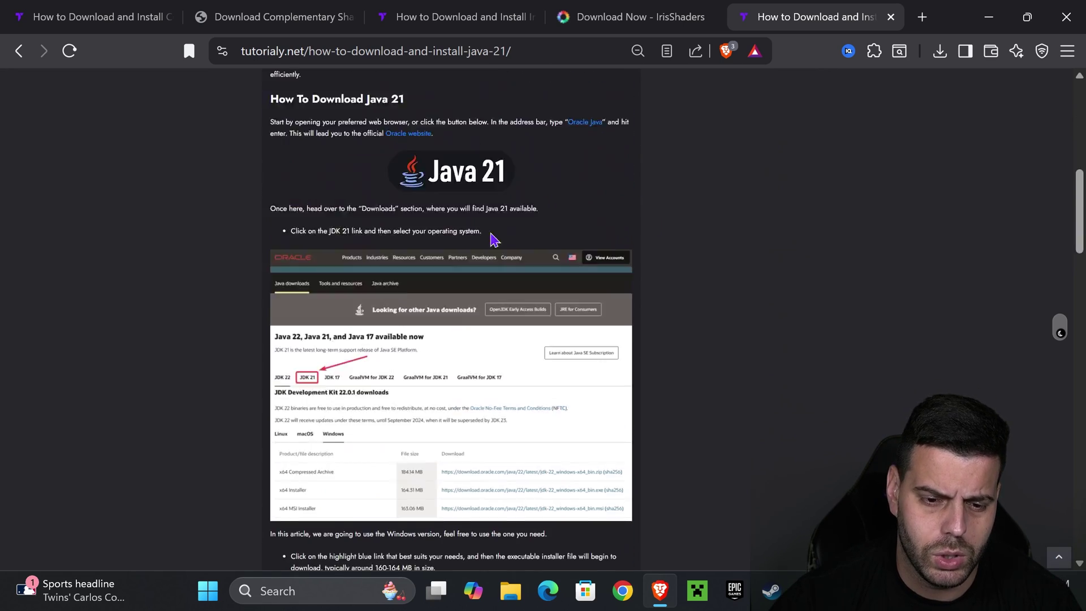
scroll(560, 279, up, 9)
scroll(560, 279, down, 20)
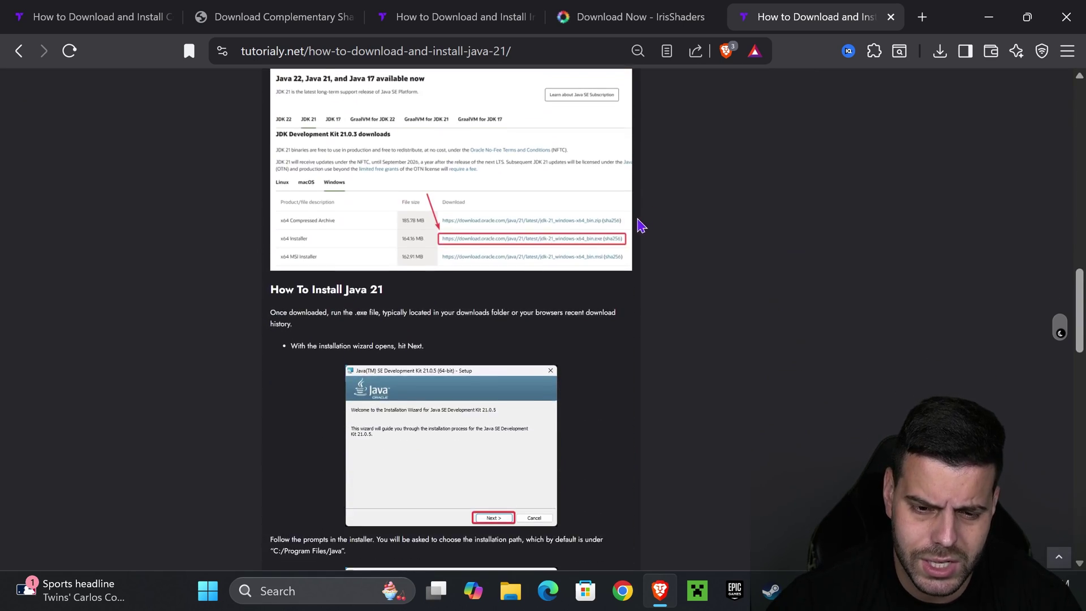
scroll(565, 170, up, 7)
scroll(529, 274, down, 3)
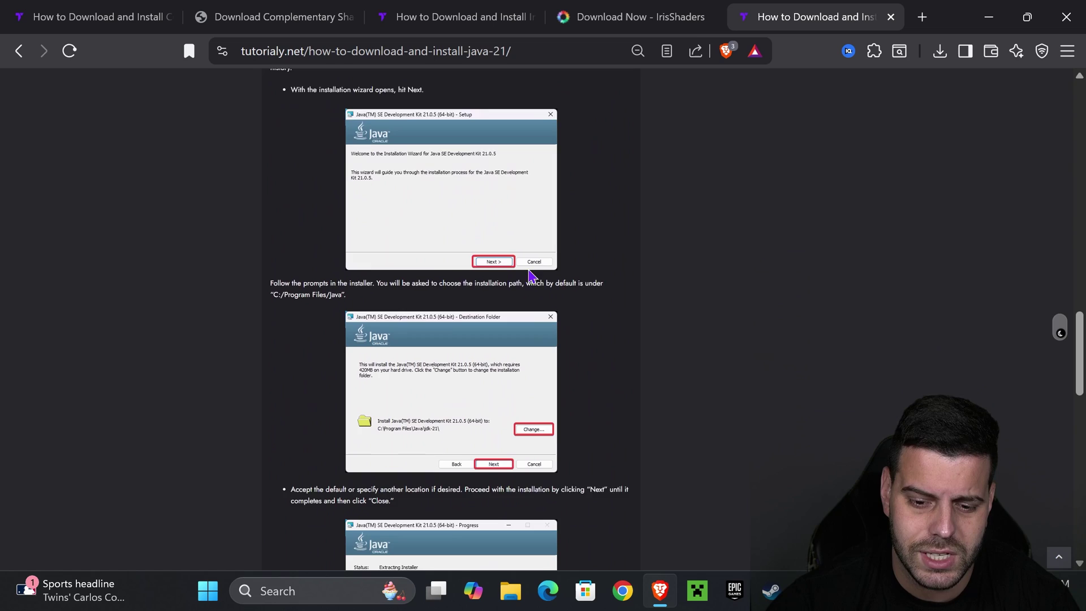
click(989, 17)
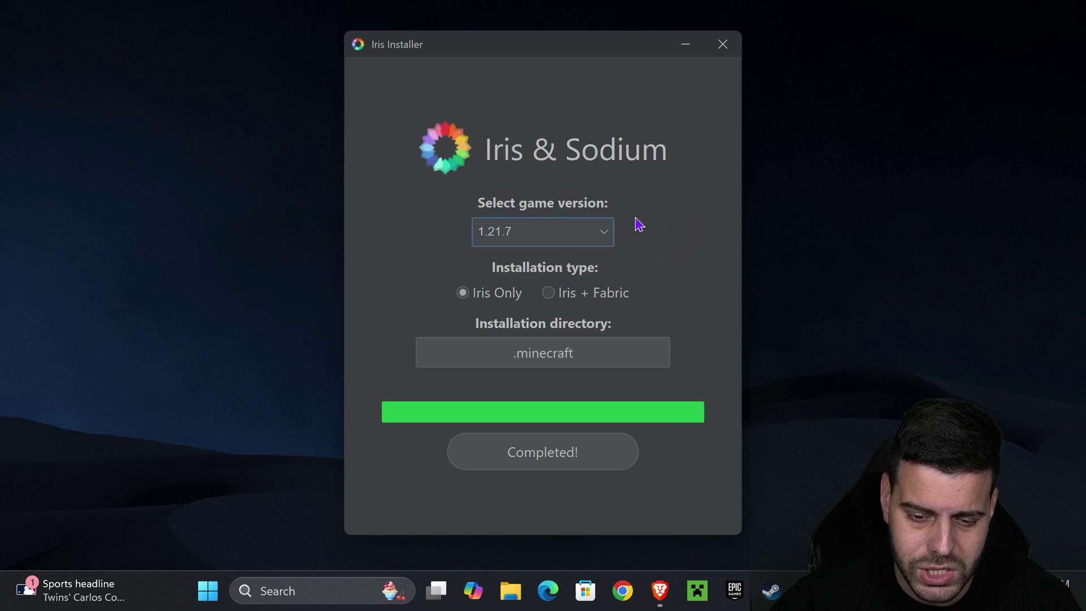
Step: Close the Iris installer and delete its JAR file from the desktop
click(724, 45)
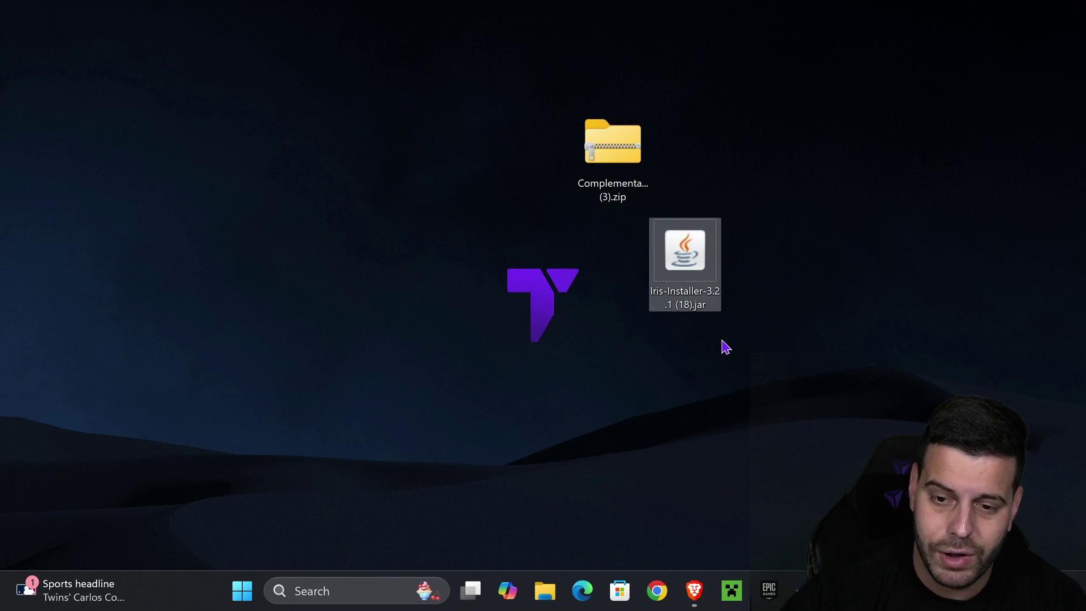
key(Delete)
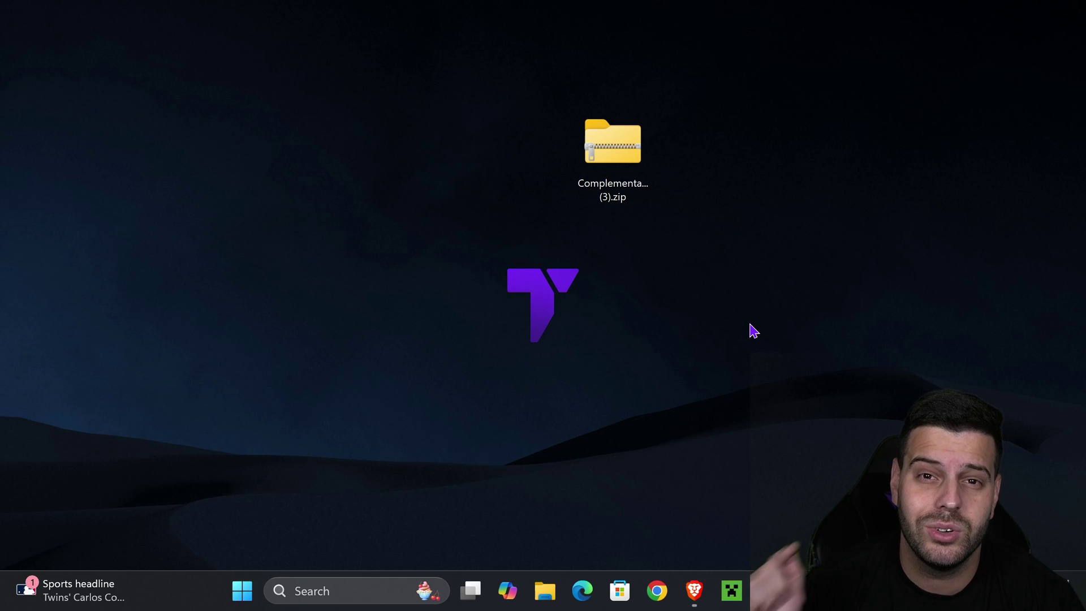
Step: Open the Minecraft Launcher
click(736, 600)
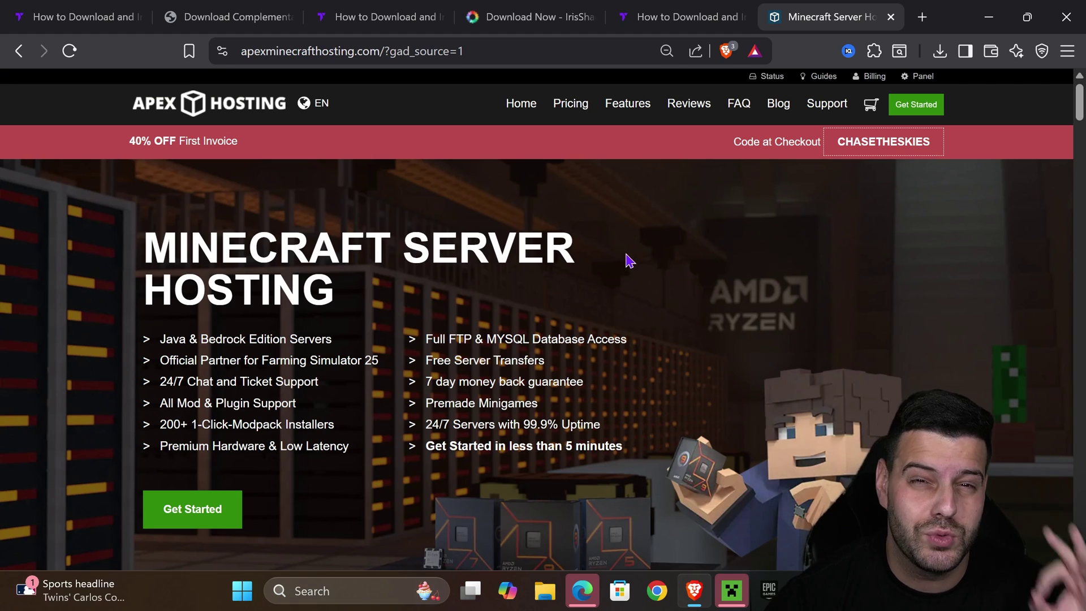
scroll(577, 249, down, 3)
scroll(626, 242, up, 3)
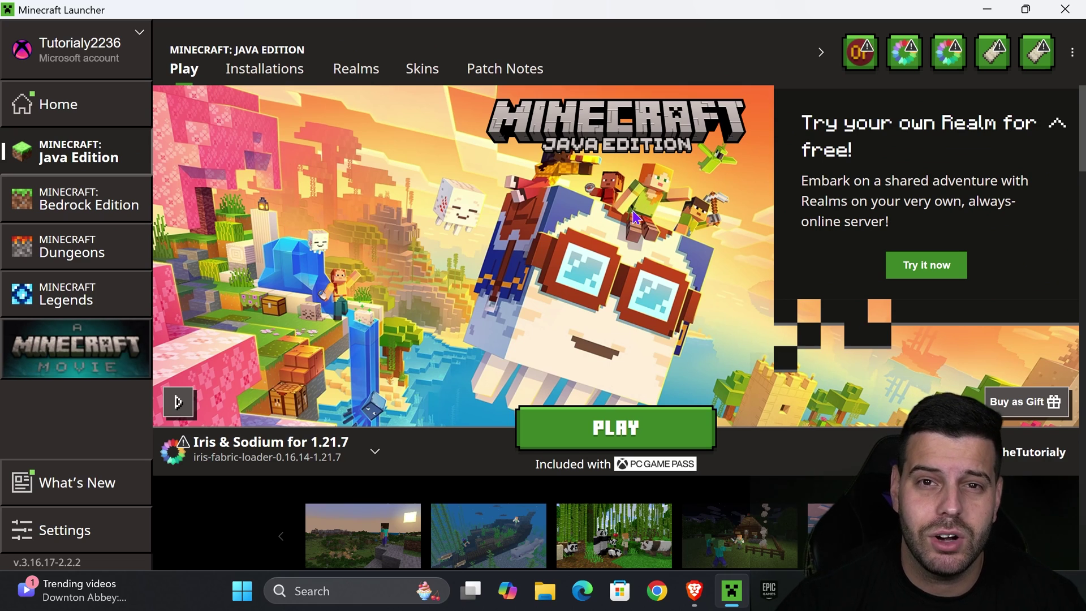
Step: Include modded versions in the Java Edition installations list and locate the Iris & Sodium for 1.21.7 profile
mouse_move(229, 456)
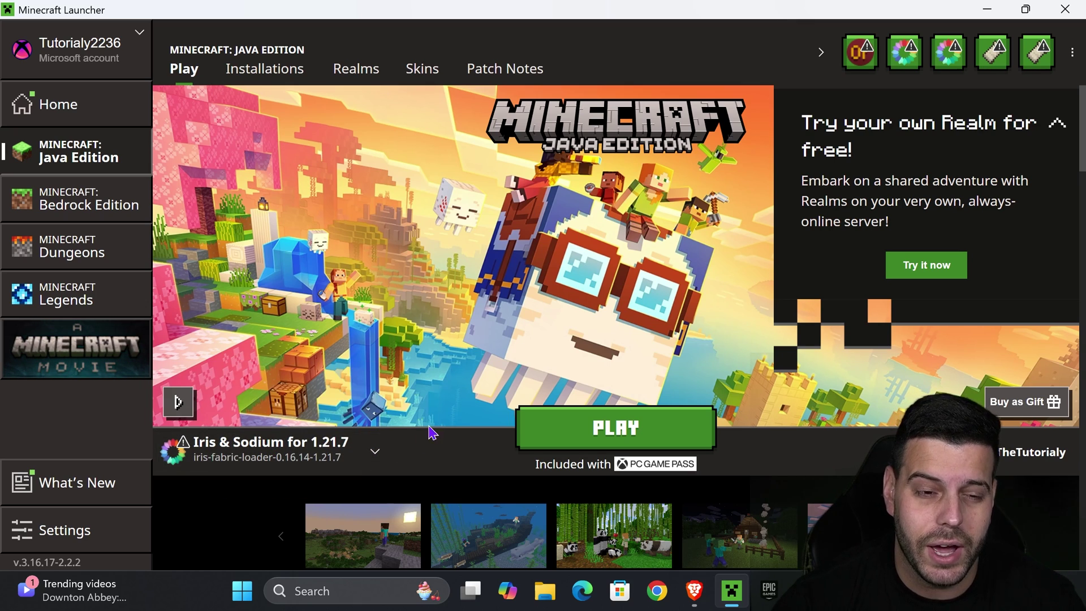
click(272, 83)
click(907, 128)
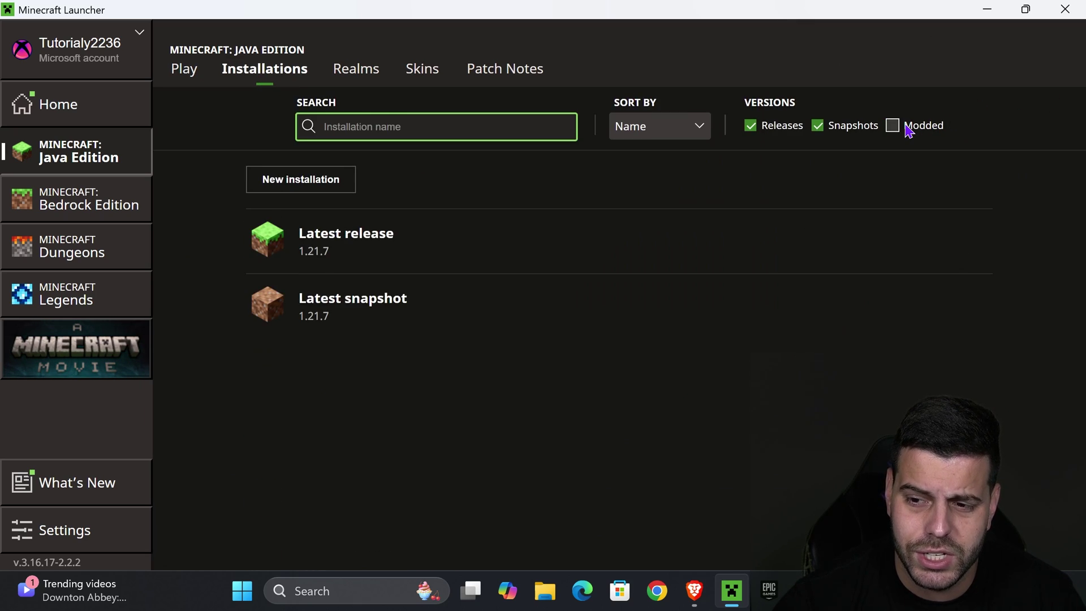
click(930, 134)
scroll(481, 340, down, 3)
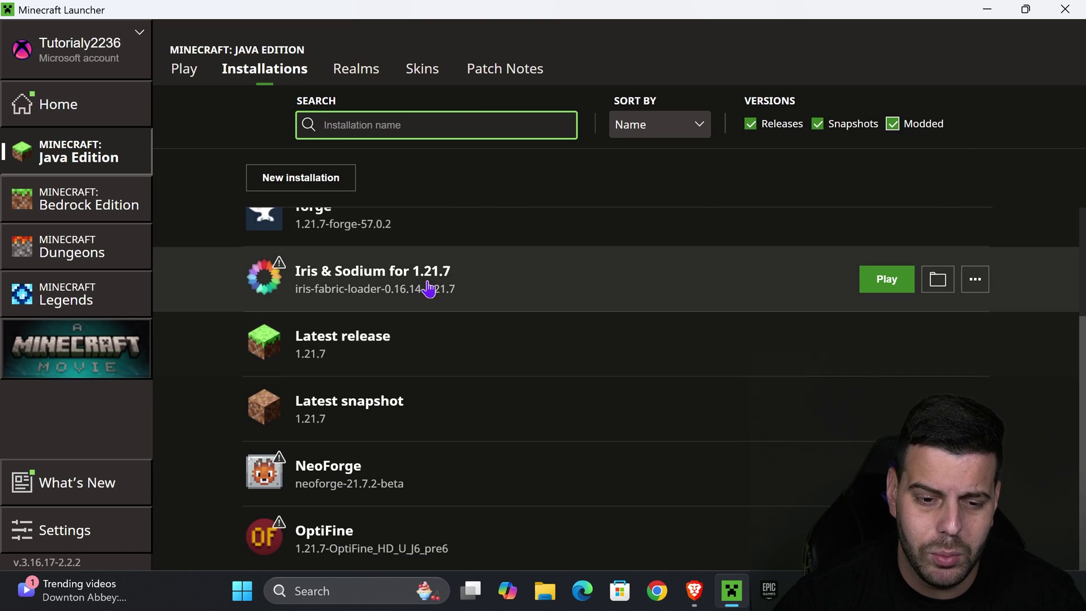
Step: Launch the game with the Iris & Sodium for 1.21.7 profile and open an existing singleplayer world
click(184, 70)
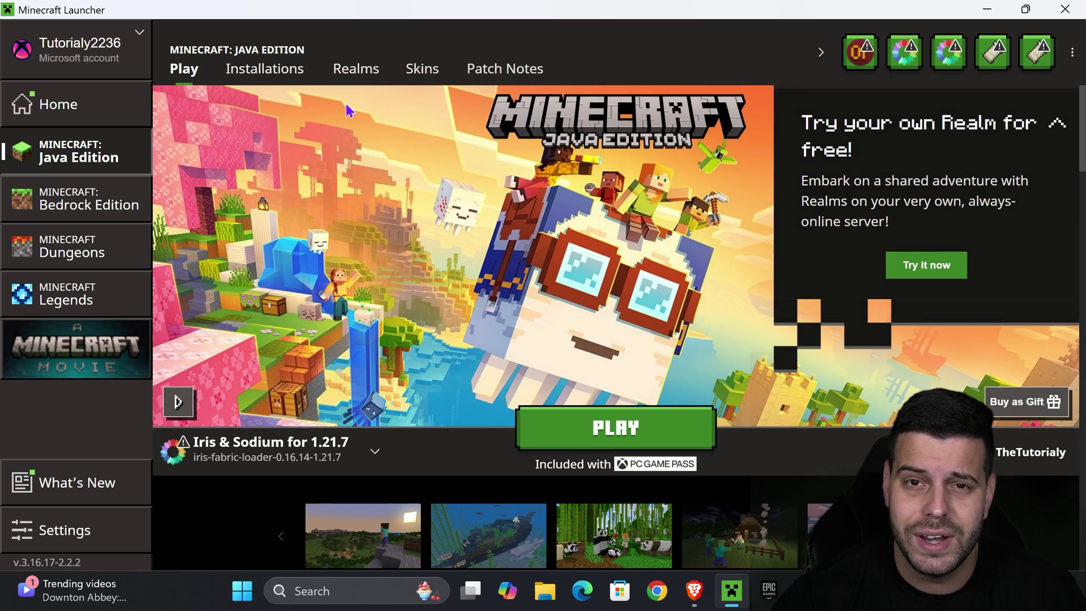
click(641, 429)
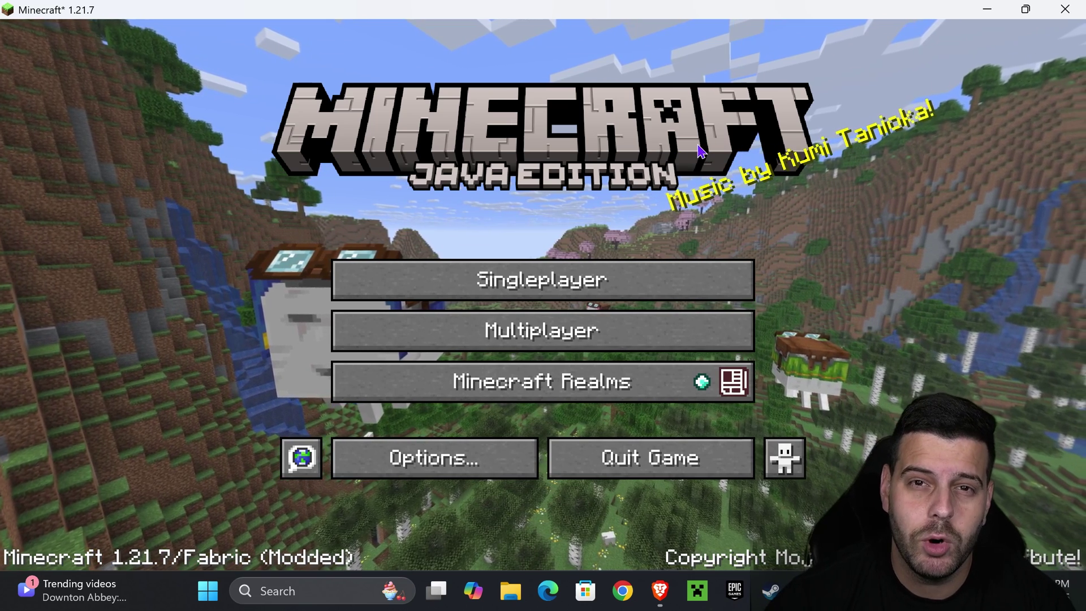
click(597, 297)
double_click(421, 167)
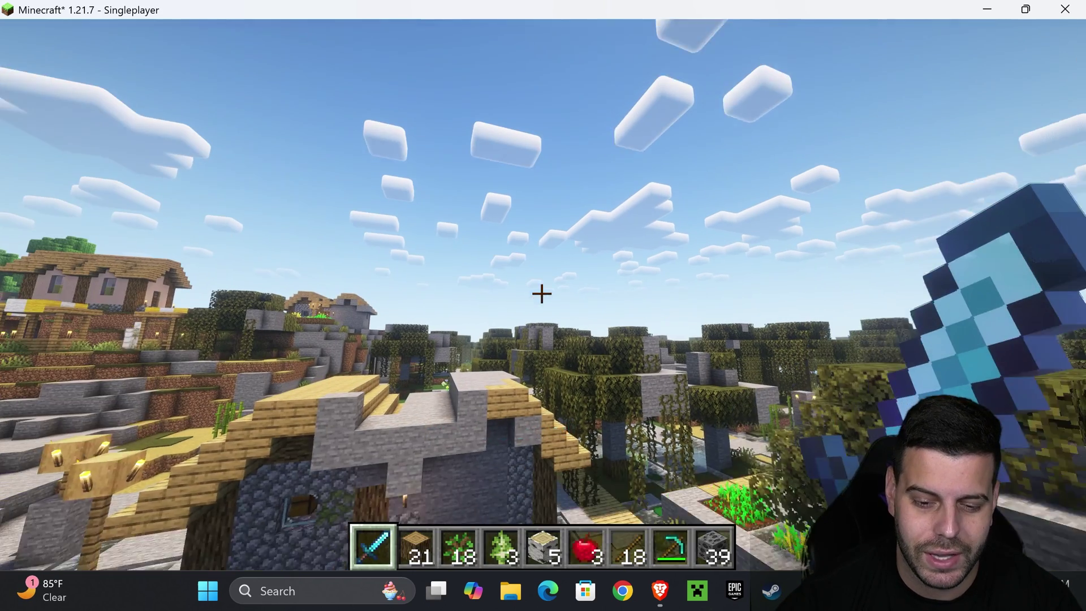
Step: Turn the shaders off in the world and switch the camera to the front-facing third-person view
key(k)
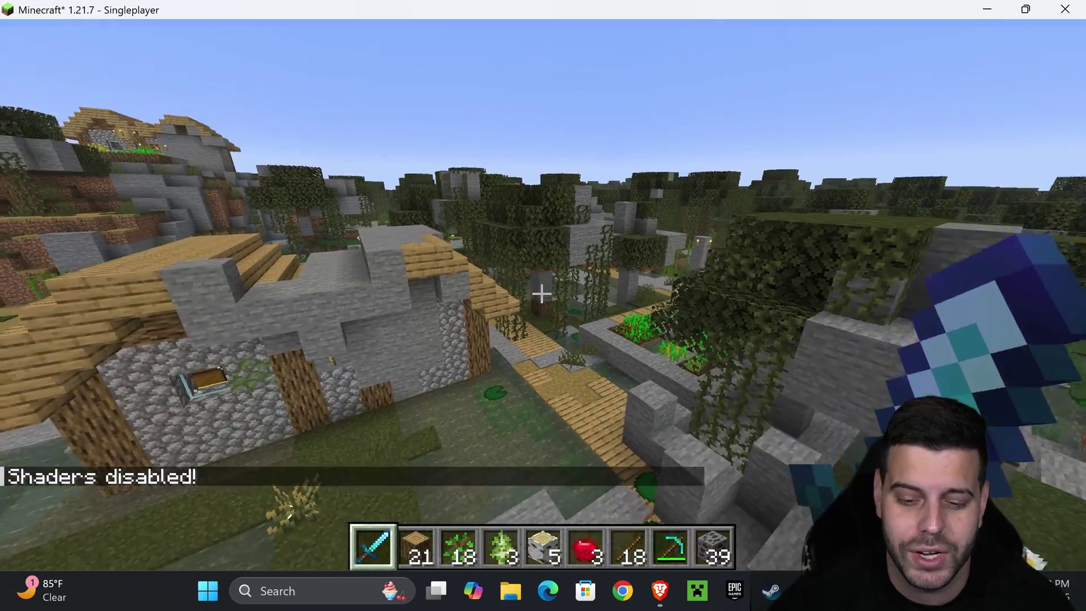
key(F5)
key(F5)
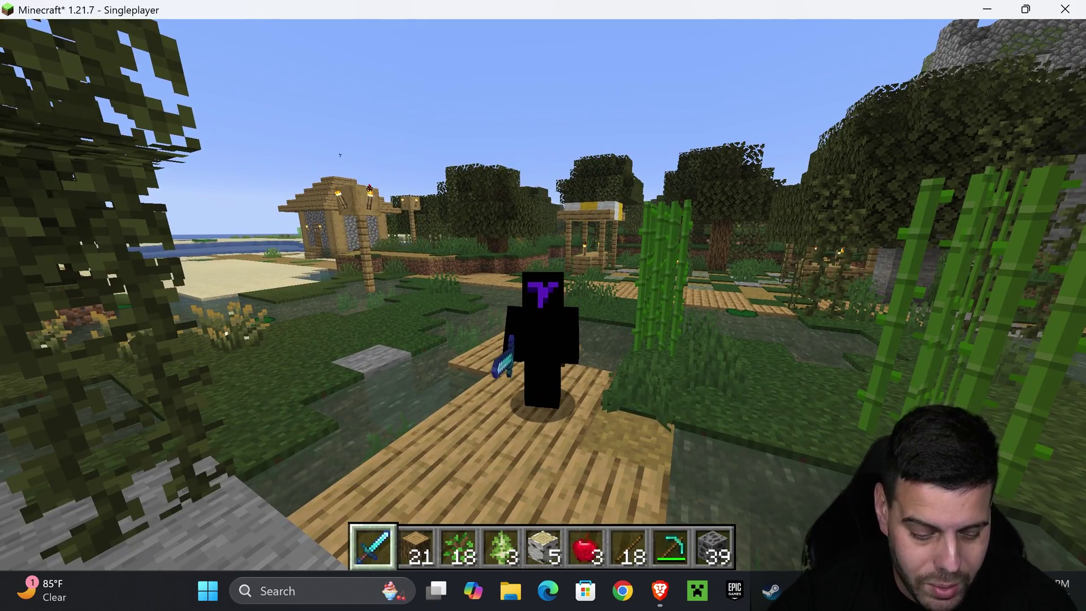
Step: Open the Shader Packs screen from the game's video settings and look through the available packs
key(Escape)
click(484, 342)
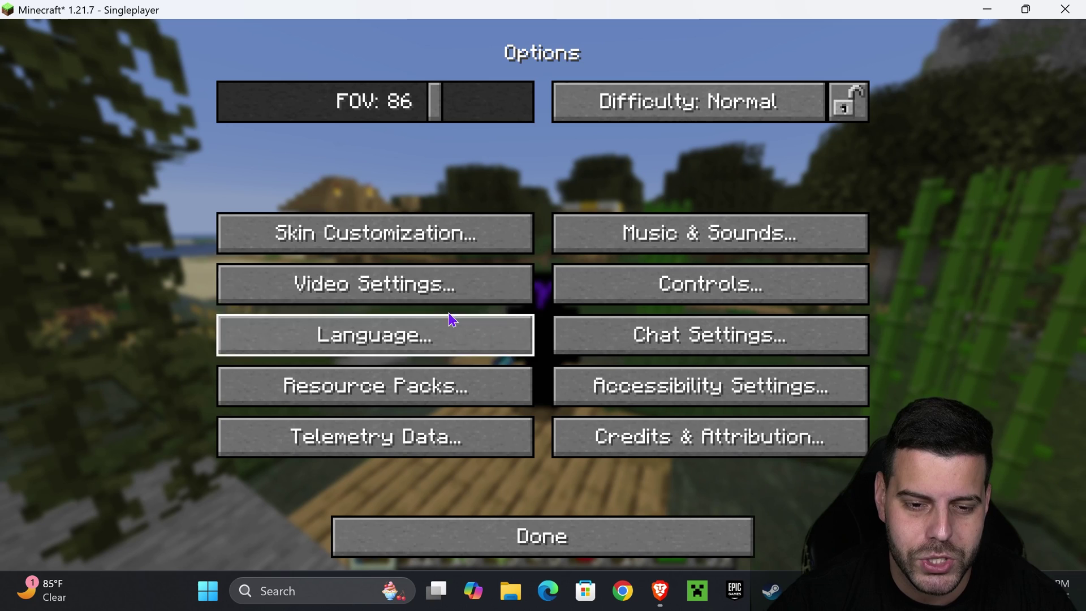
click(400, 284)
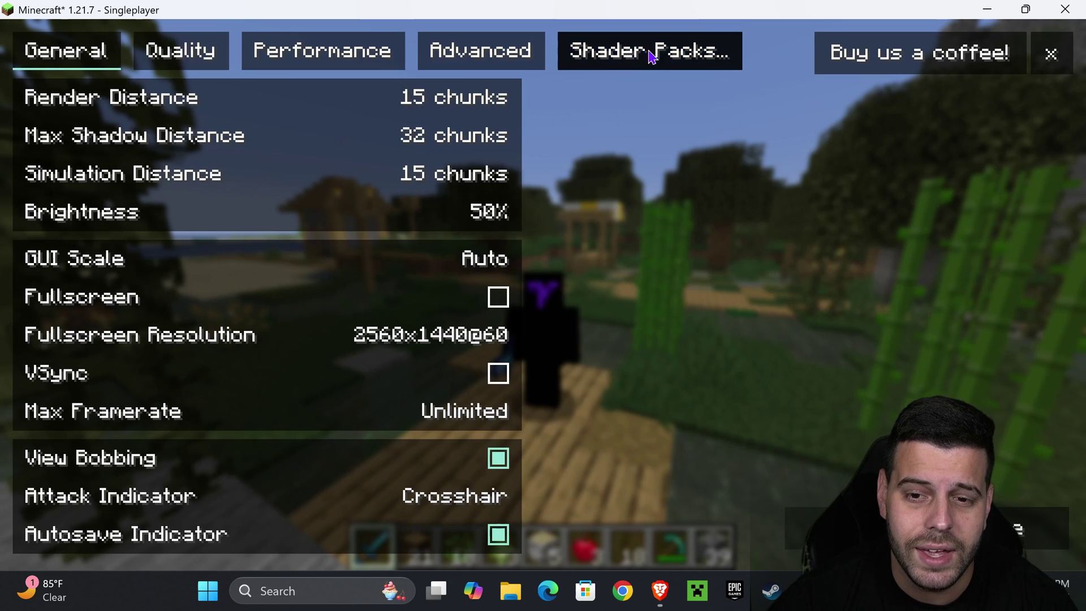
click(648, 61)
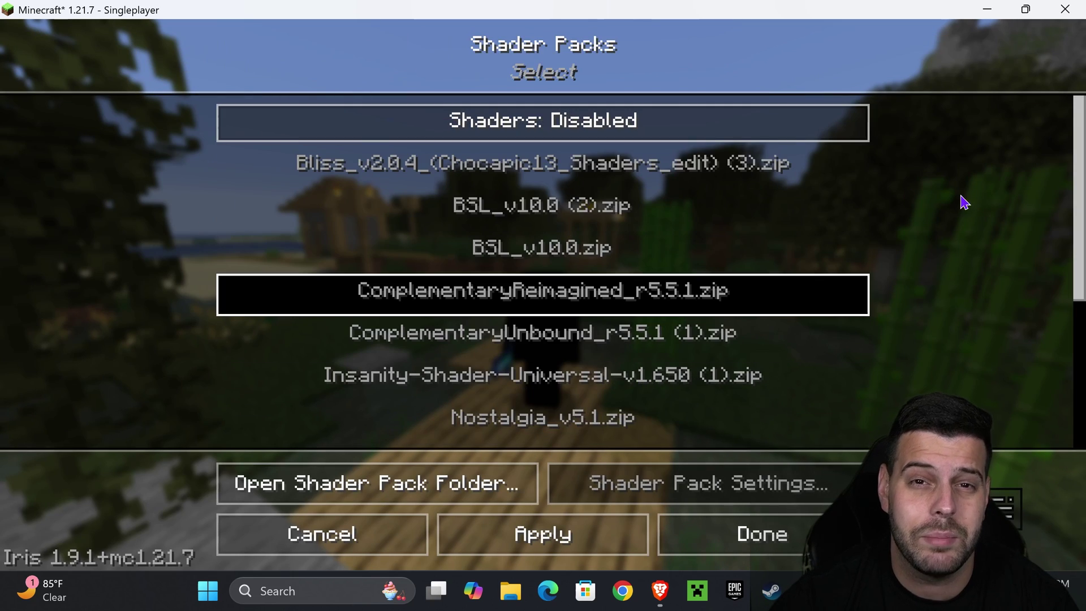
scroll(625, 296, down, 8)
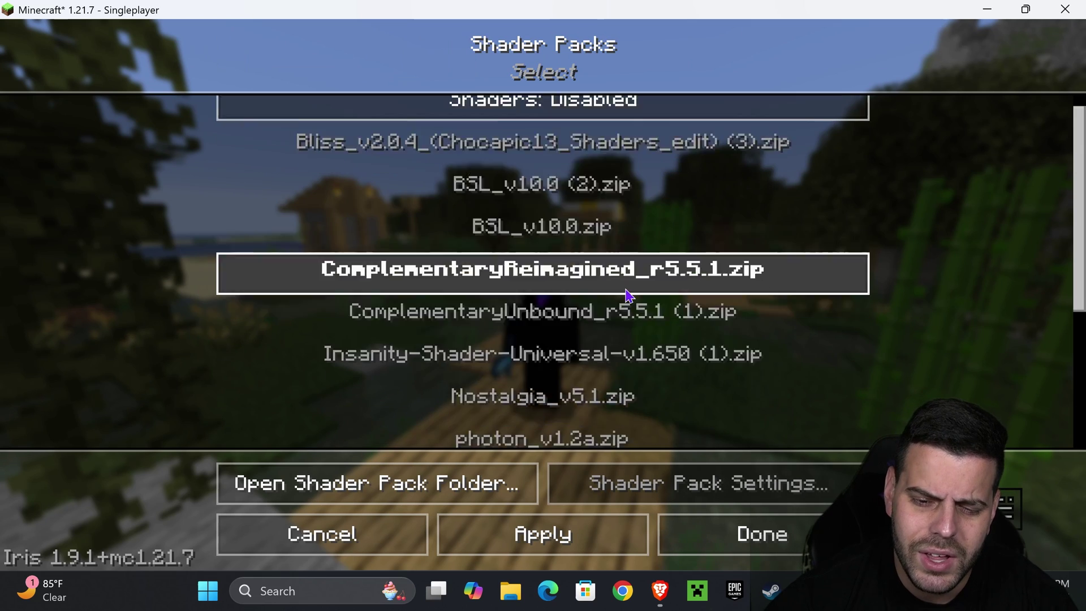
scroll(626, 295, down, 4)
scroll(616, 283, up, 12)
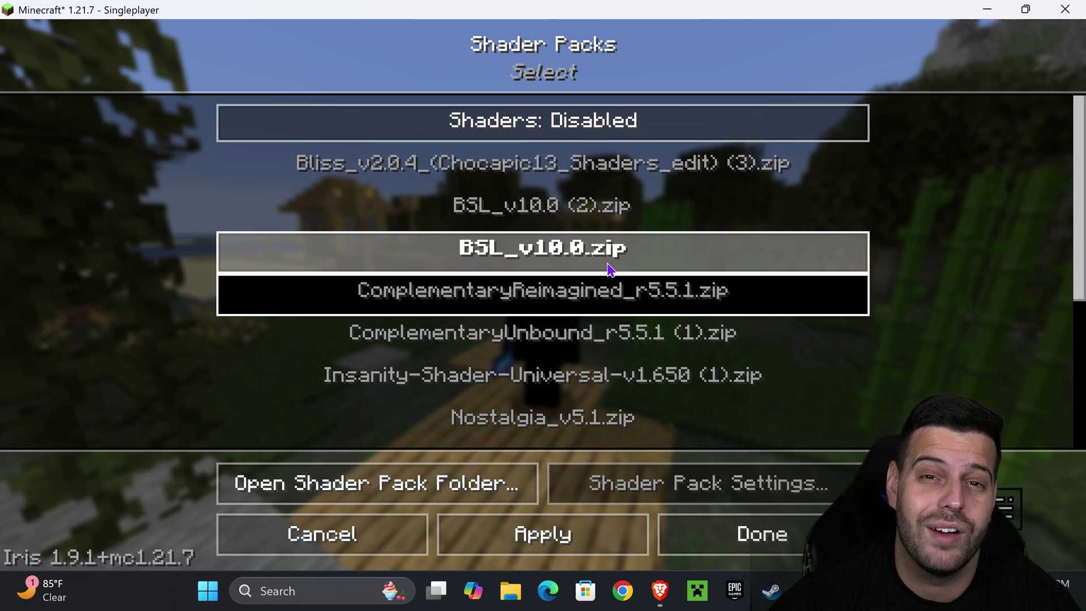
Step: Add the downloaded file ComplementaryUnbound_r5.5.1 (3).zip to the game's shader pack list
drag(672, 9, 778, 134)
drag(900, 349, 987, 457)
drag(826, 130, 696, 111)
drag(618, 151, 613, 401)
drag(627, 338, 635, 338)
click(733, 218)
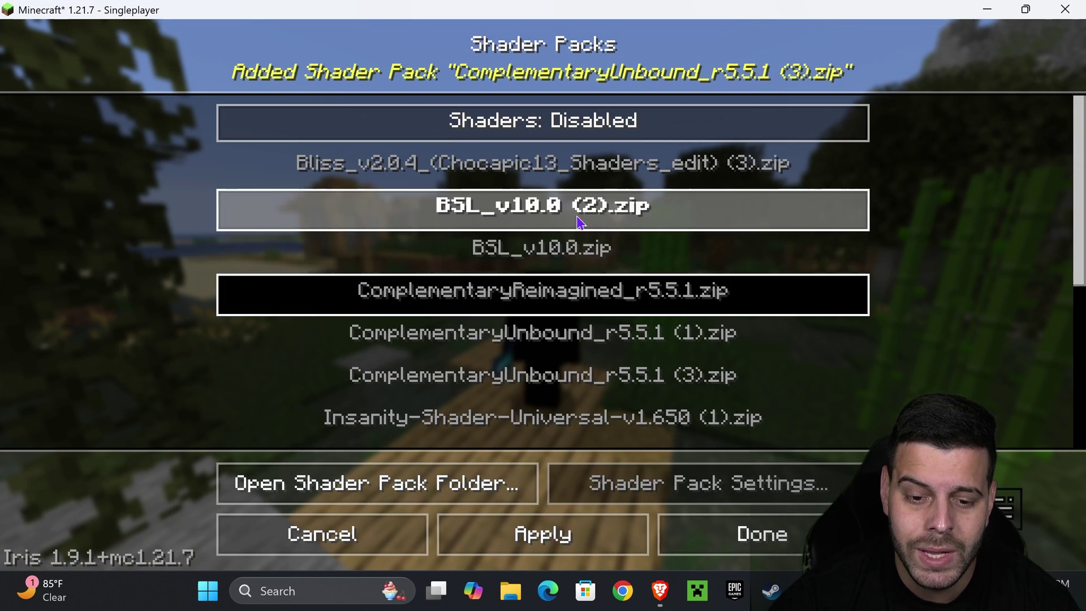
Step: Enable shaders, apply the ComplementaryUnbound_r5.5.1 (1).zip pack, and return to the world
click(595, 311)
scroll(599, 328, down, 1)
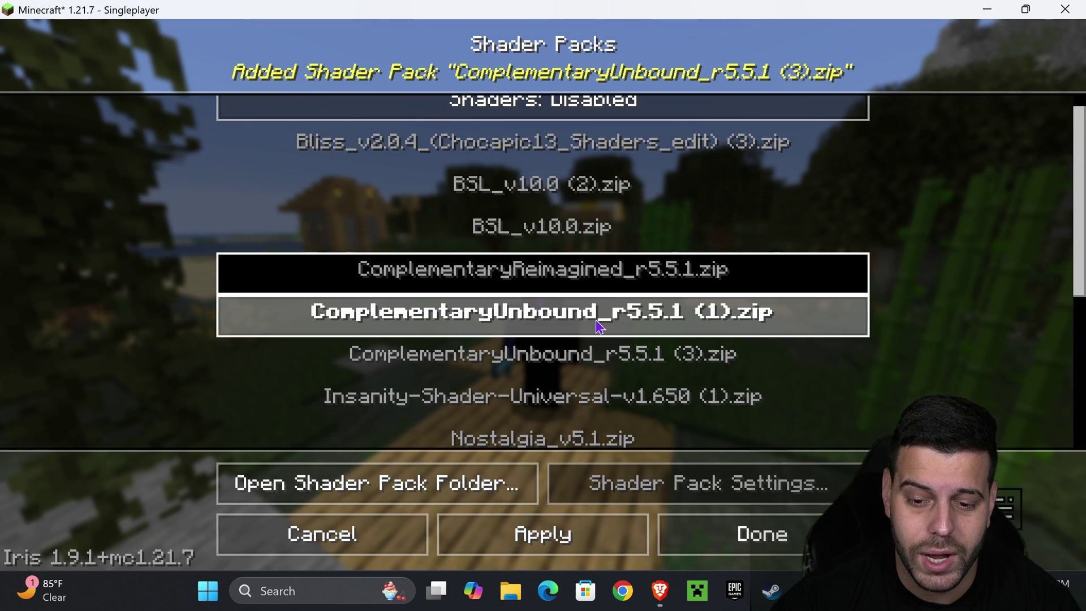
key(Return)
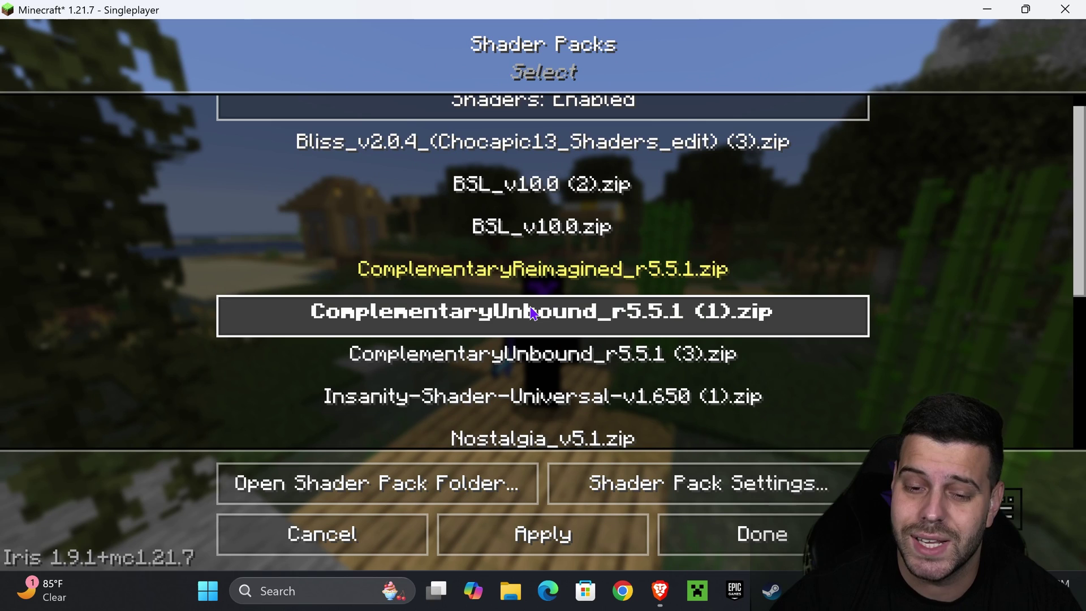
click(582, 314)
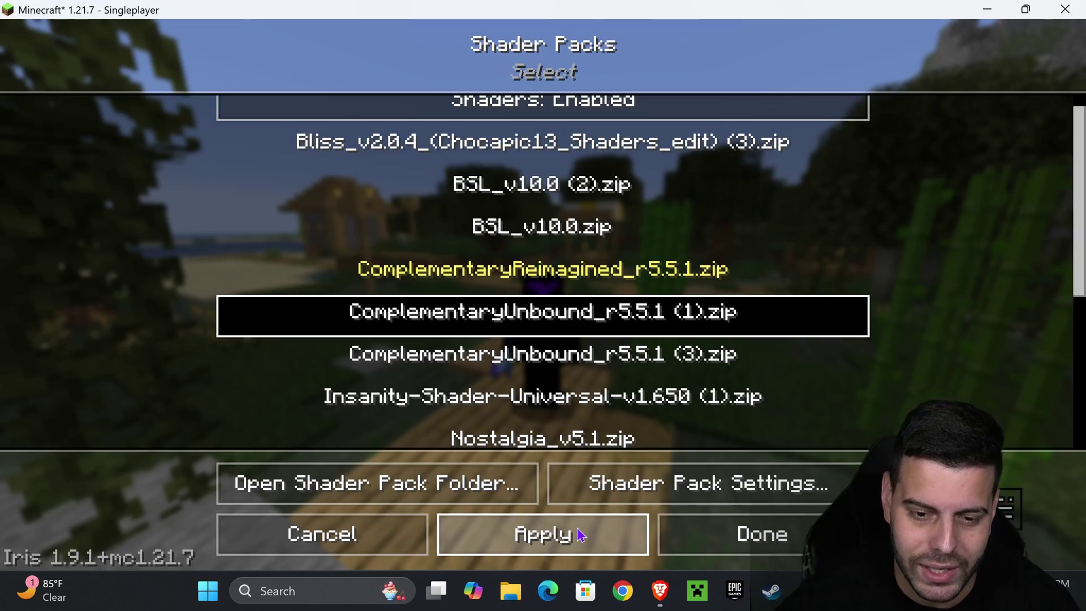
key(Escape)
key(Escape)
key(Escape)
key(Escape)
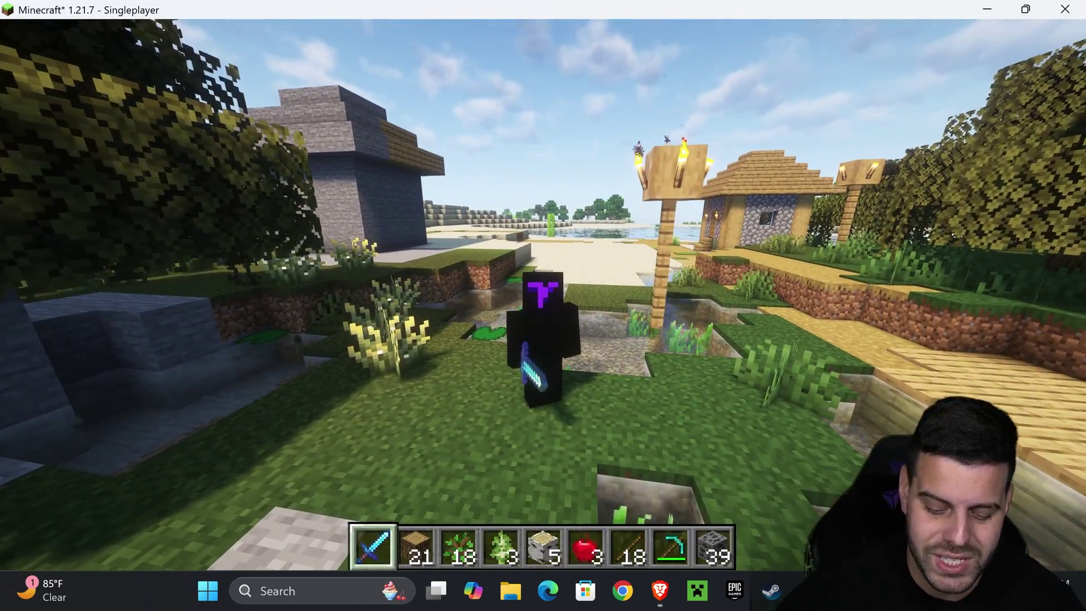
Step: Turn the Complementary Unbound shaders off in the world to compare the scenery without them
key(k)
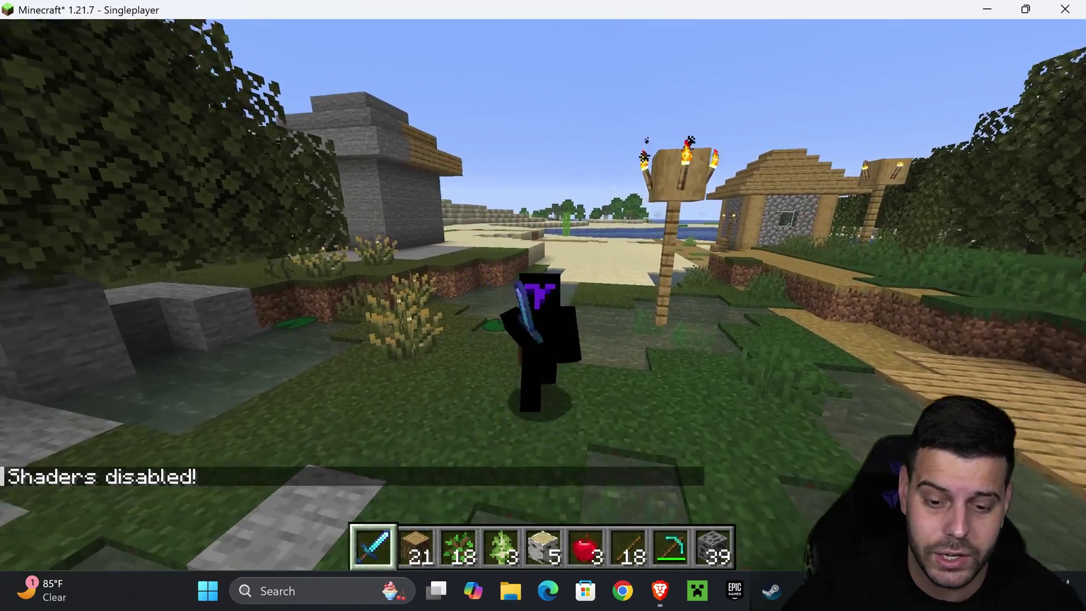